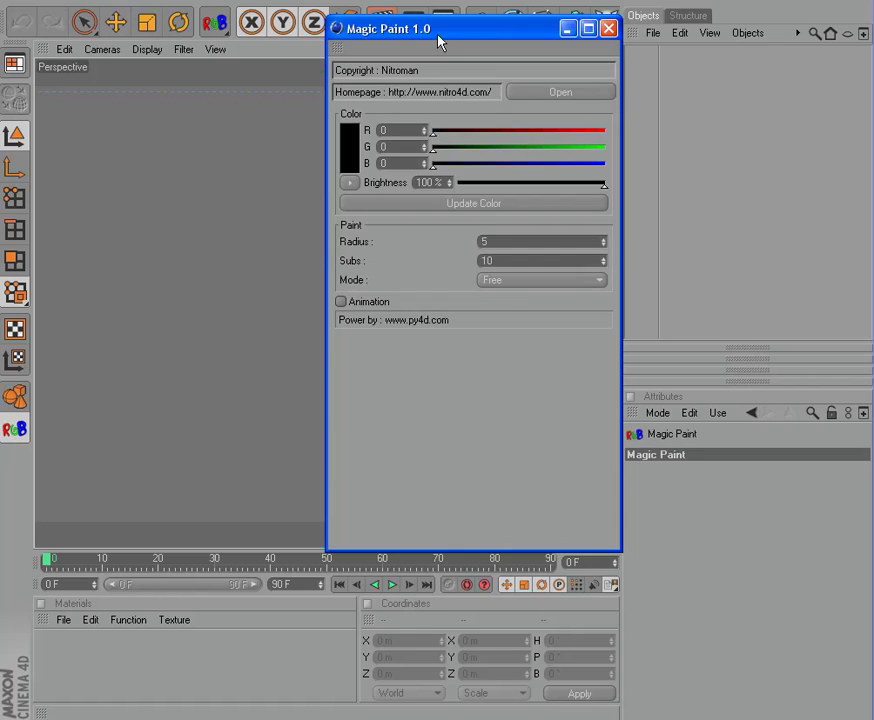
Dock the floating Magic Paint panel beside the object list and set the R colour slider to 255
drag(735, 354, 735, 356)
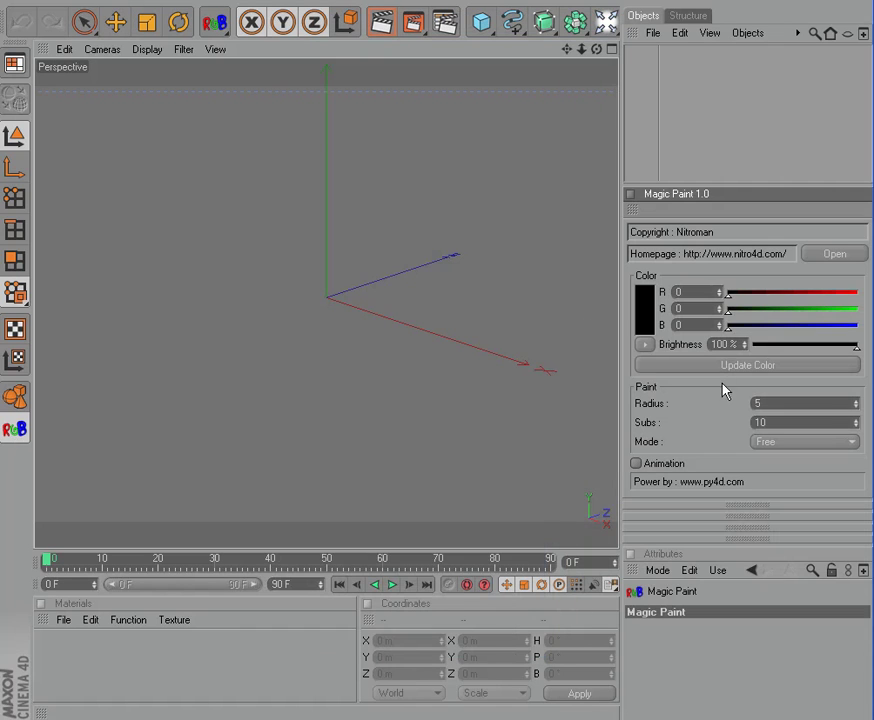
click(855, 295)
Paint a red numeral 1 as a metaball object in the viewport
mouse_move(82, 250)
mouse_down()
mouse_move(185, 435)
mouse_move(258, 430)
mouse_up()
click(680, 68)
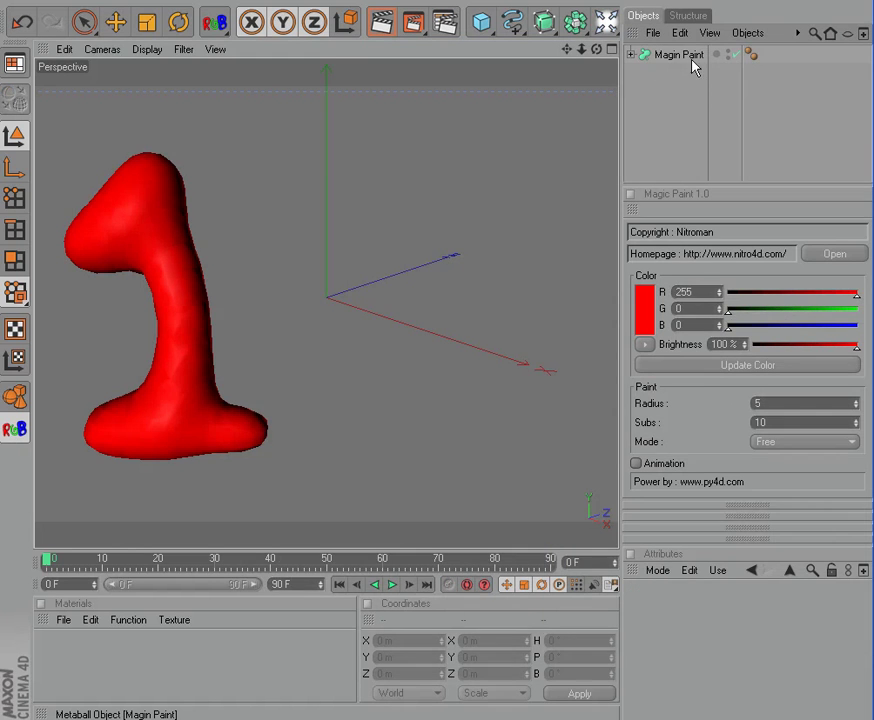
alt+drag(250, 255, 233, 262)
click(675, 54)
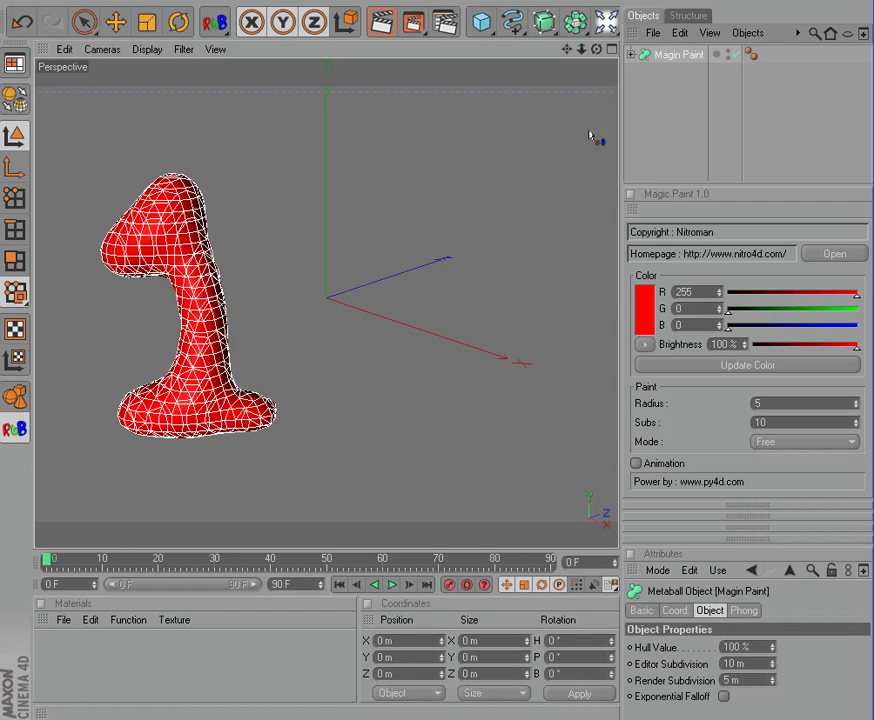
Paint a red 2 beside the 1, recenter the view, and switch the paint colour to pure blue
mouse_move(293, 236)
mouse_down()
mouse_move(423, 298)
mouse_move(400, 415)
mouse_move(467, 398)
mouse_up()
click(650, 142)
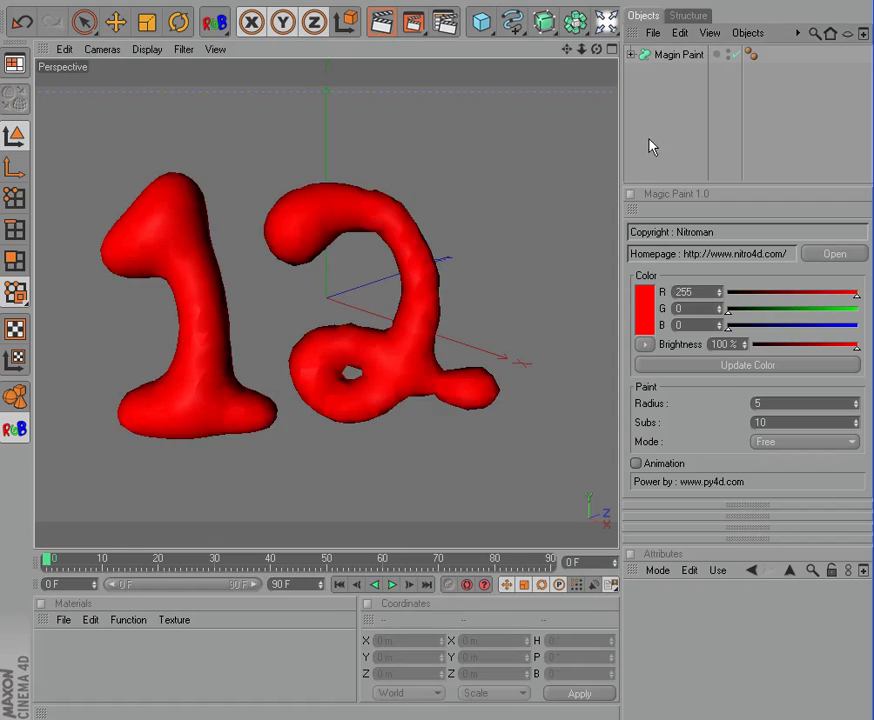
scroll(466, 256, down, 3)
scroll(462, 258, down, 3)
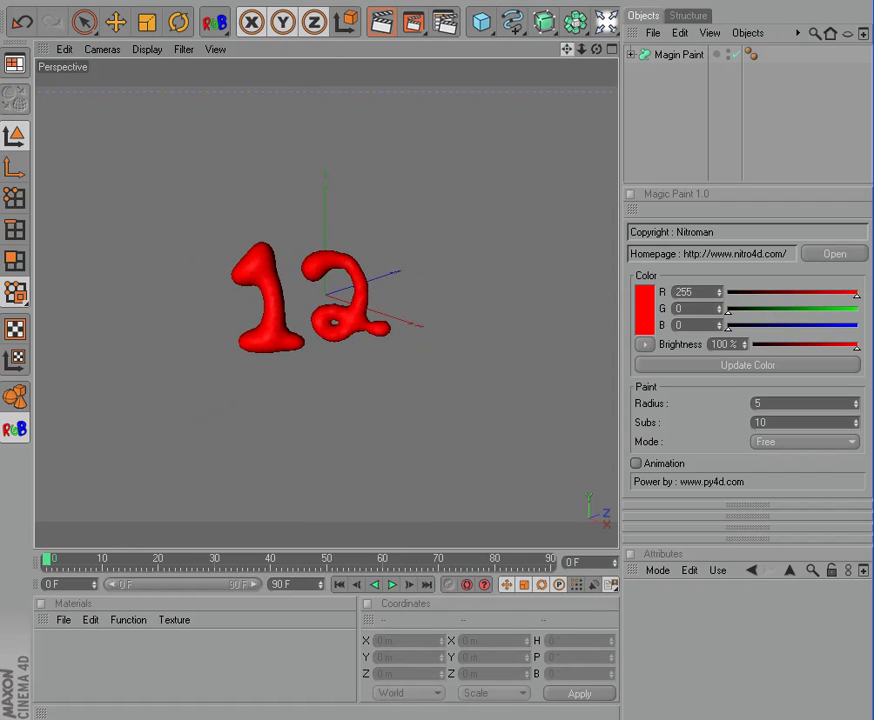
drag(566, 50, 561, 20)
click(857, 326)
drag(856, 292, 686, 291)
Paint a large blue stroke below the 12 and set the brush radius to 3
mouse_move(135, 492)
mouse_down()
mouse_move(180, 405)
mouse_move(254, 462)
mouse_move(302, 420)
mouse_move(353, 397)
mouse_move(400, 460)
mouse_move(445, 420)
mouse_move(503, 452)
mouse_move(572, 374)
mouse_up()
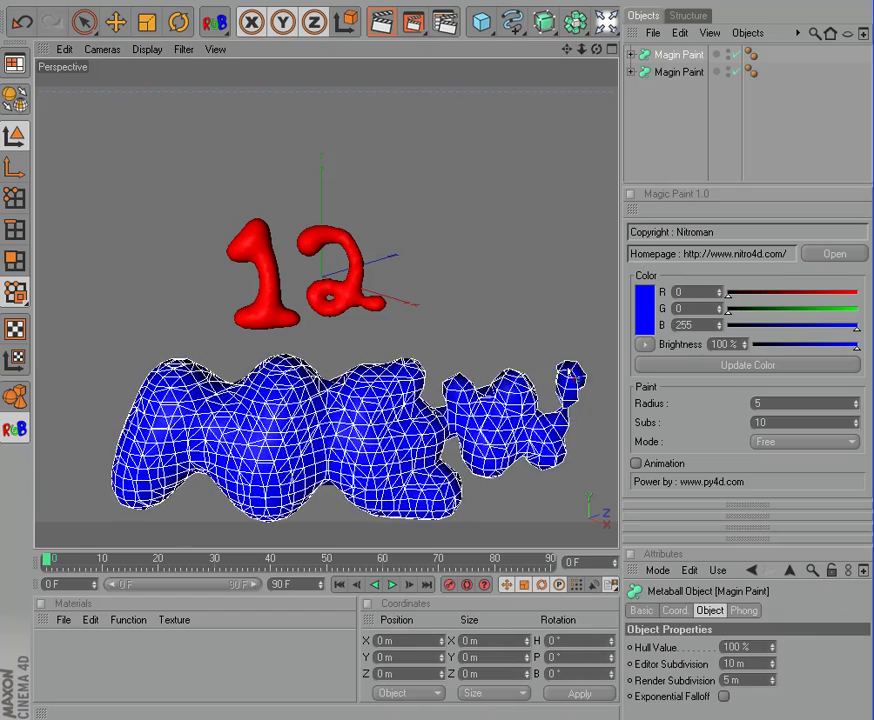
click(675, 92)
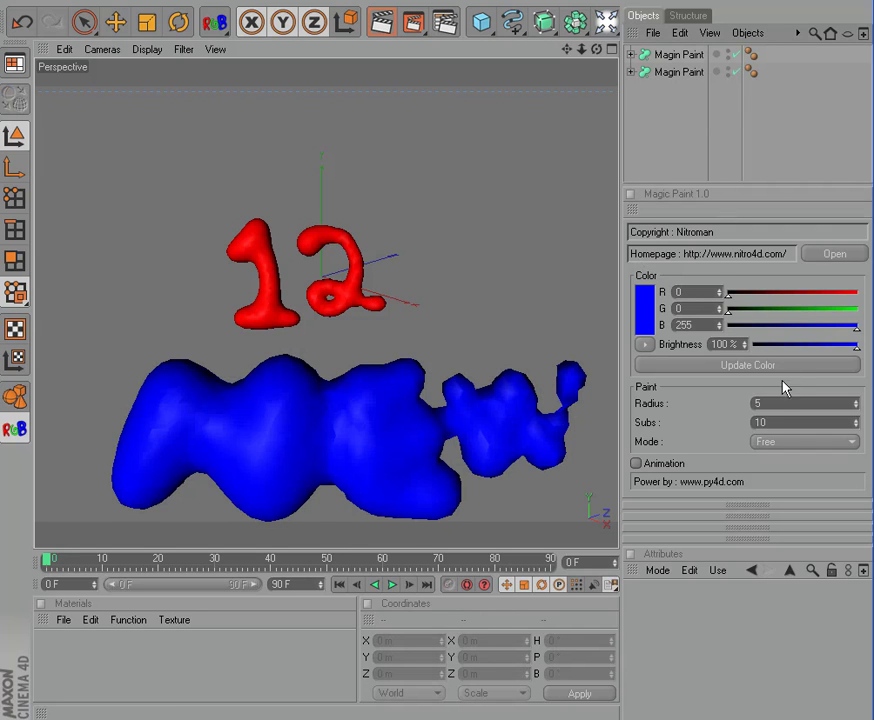
double_click(762, 403)
text(3)
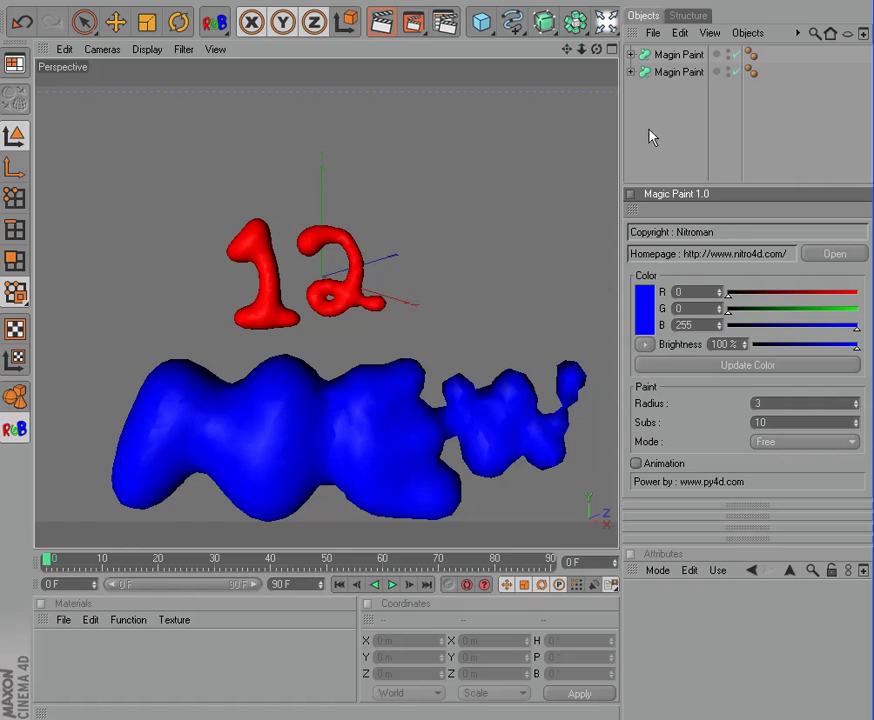
Paint the word NEW in blue above the 12, then a cyan 0 (G 232) to its right
mouse_move(108, 208)
mouse_down()
mouse_move(140, 128)
mouse_move(202, 193)
mouse_move(224, 136)
mouse_move(254, 195)
mouse_move(302, 188)
mouse_move(270, 125)
mouse_move(340, 172)
mouse_move(372, 128)
mouse_move(445, 122)
mouse_up()
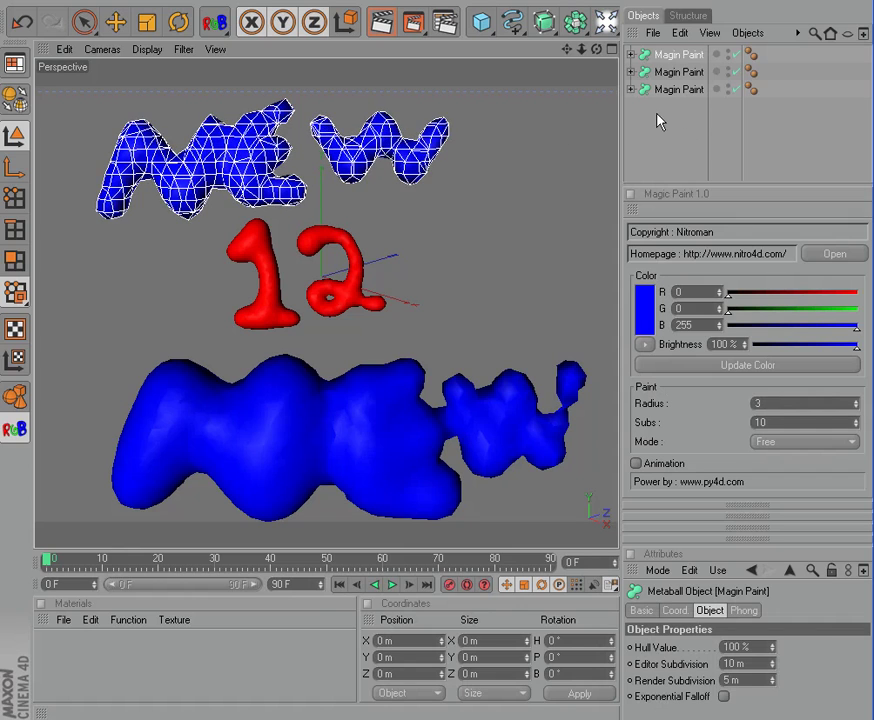
click(662, 126)
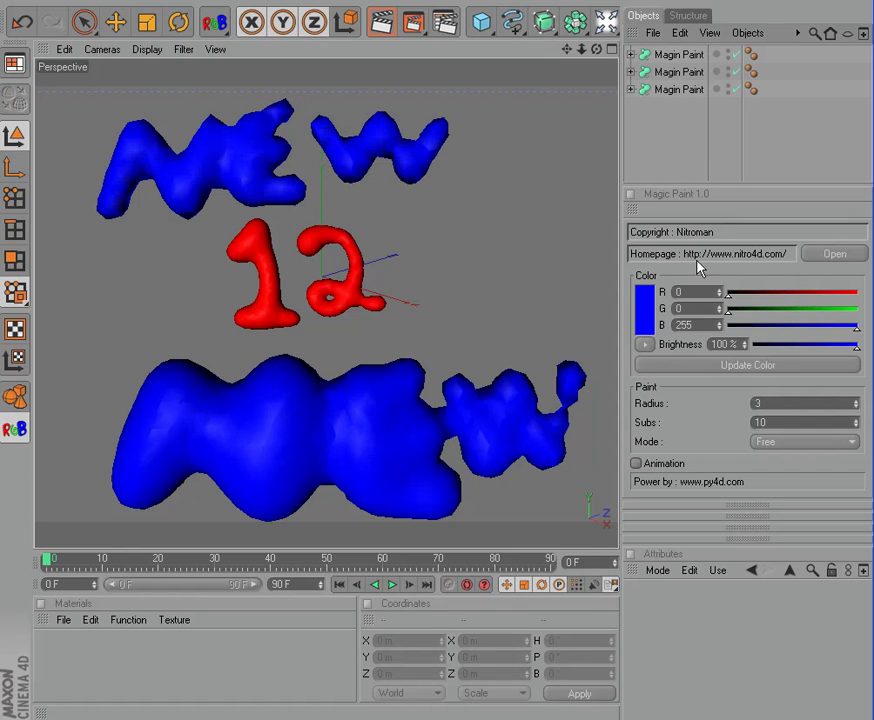
click(846, 311)
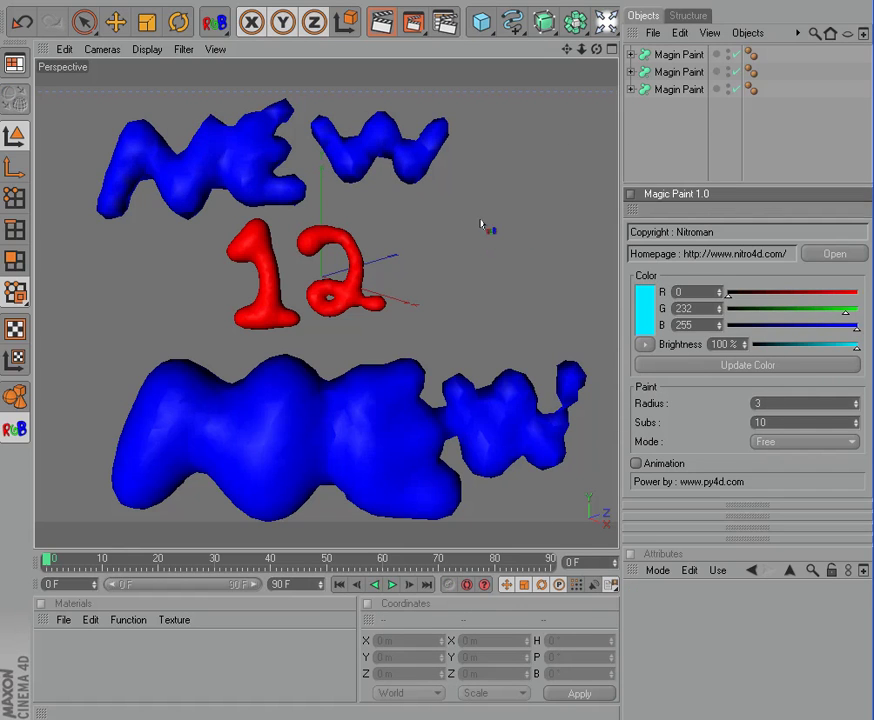
mouse_move(490, 205)
mouse_down()
mouse_move(453, 271)
mouse_move(511, 292)
mouse_move(490, 205)
mouse_move(549, 207)
mouse_up()
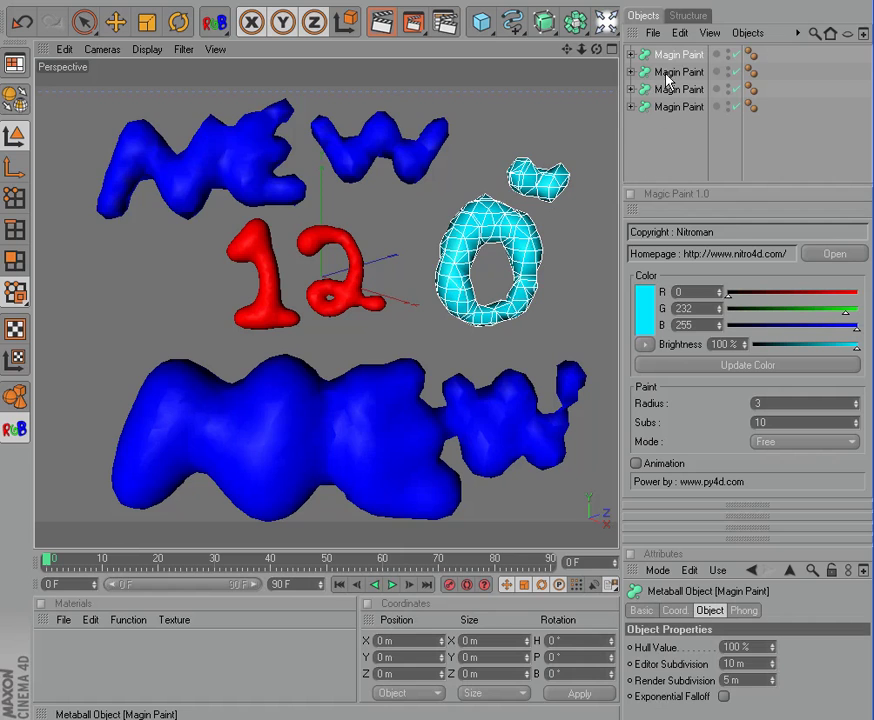
Select the red 12 painting and add a red dash to the left of the 12
click(662, 72)
click(680, 89)
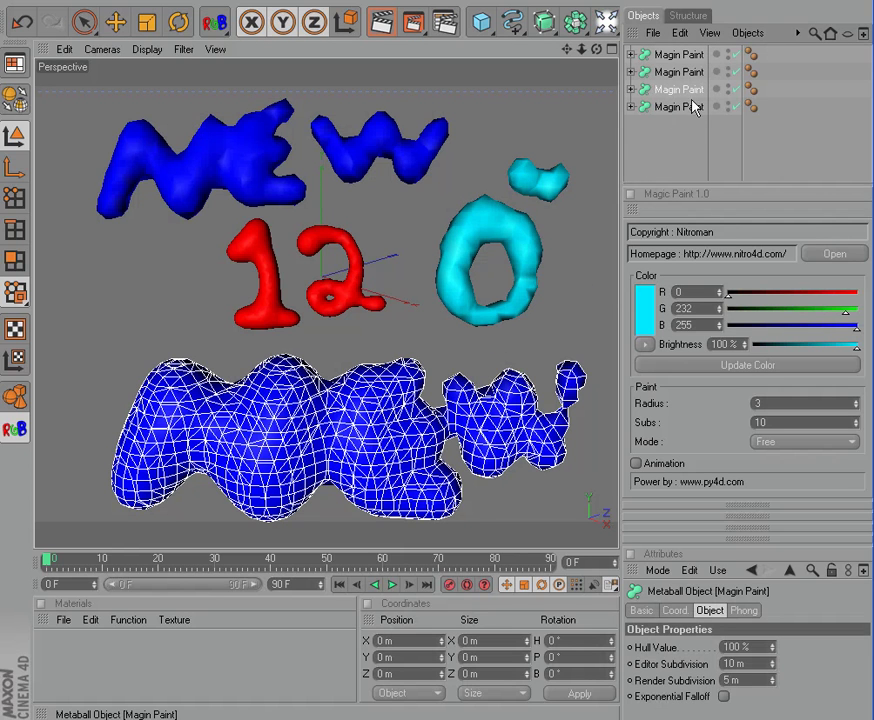
click(662, 74)
click(670, 125)
click(664, 76)
click(665, 54)
click(676, 106)
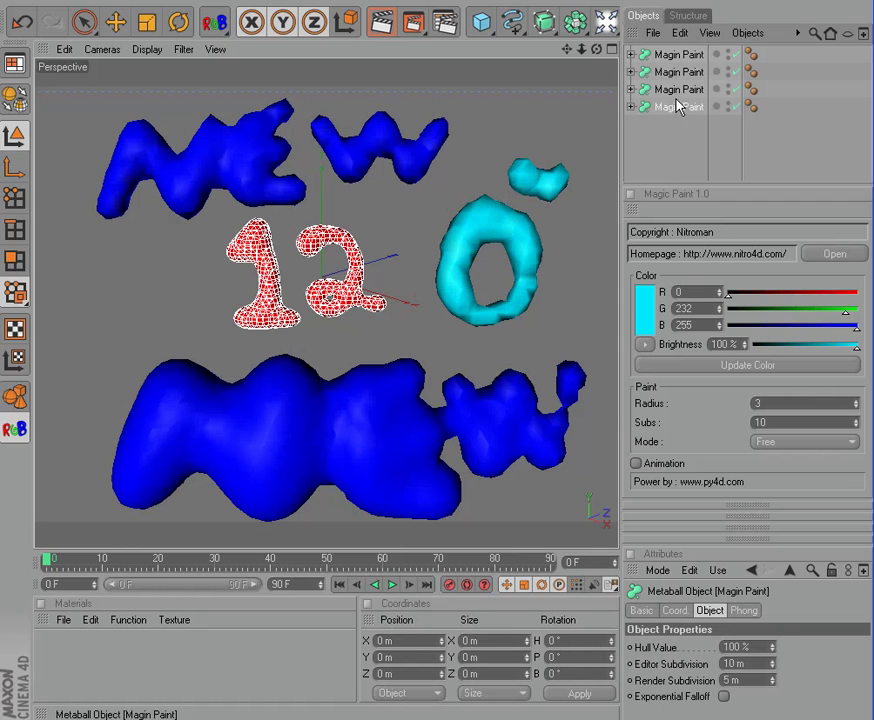
drag(183, 298, 97, 312)
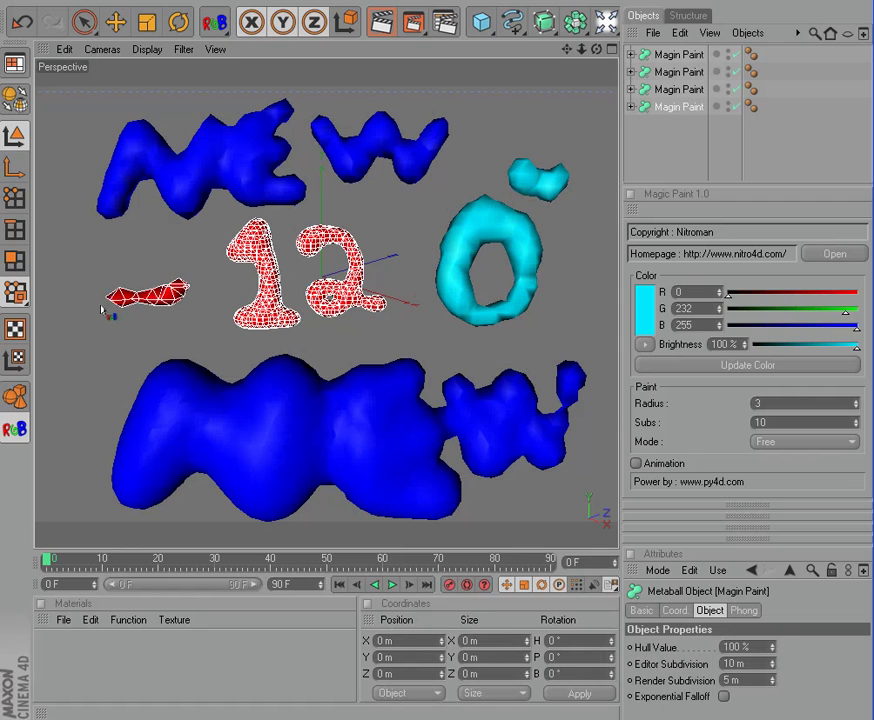
Add a cyan stroke right of the 0 and a blue stroke at the bottom shape's far left
click(666, 88)
drag(572, 256, 582, 318)
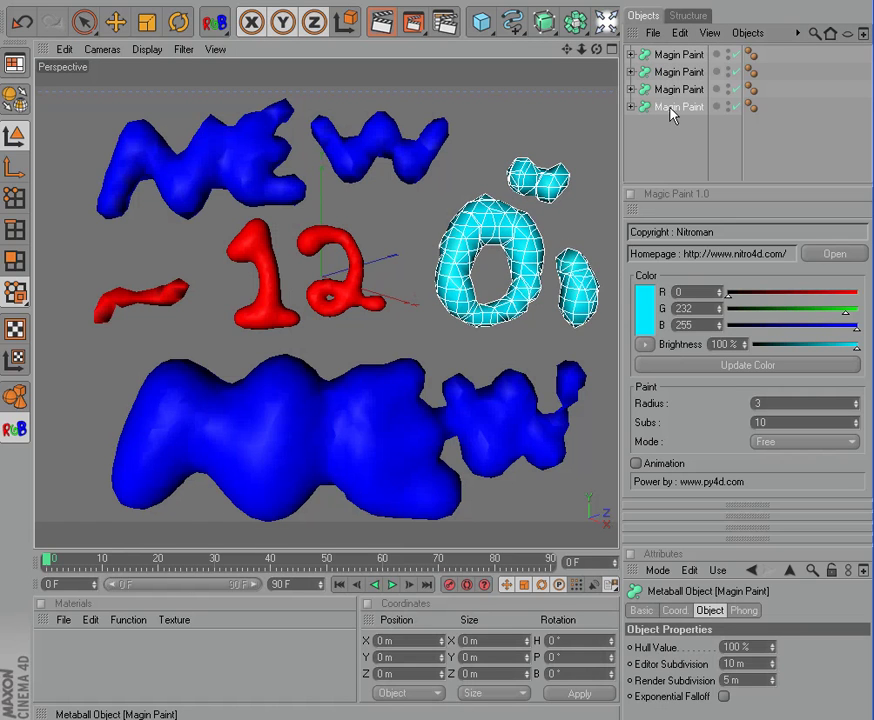
click(670, 107)
drag(95, 372, 66, 435)
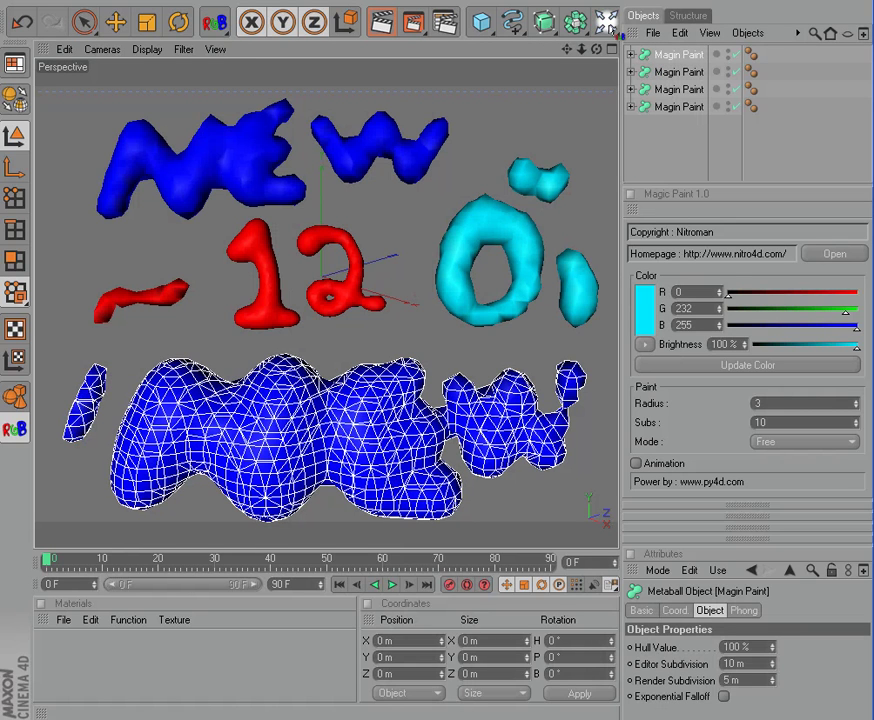
click(679, 168)
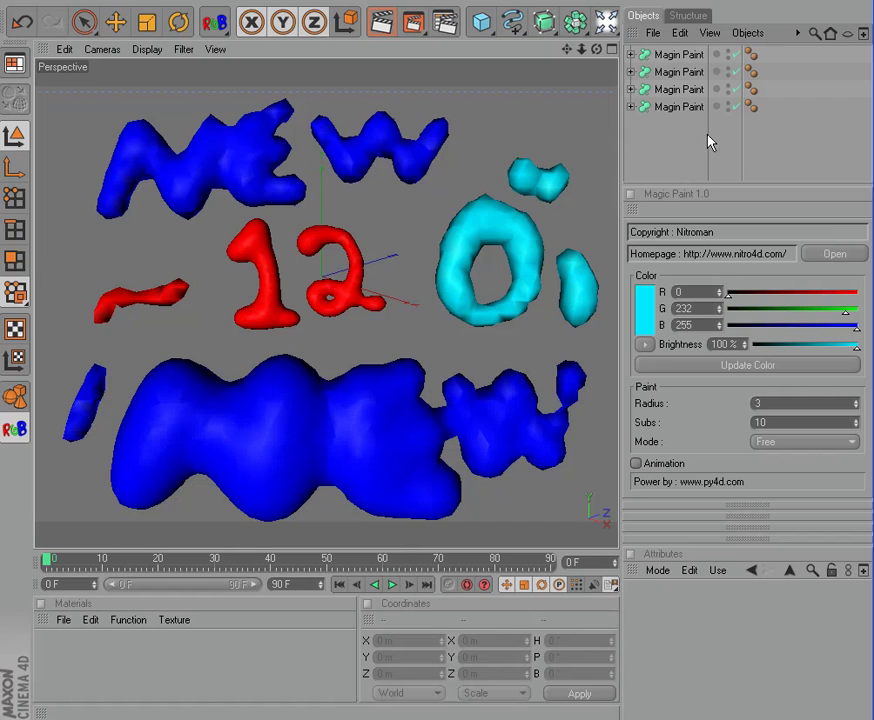
Recolour the bottom blue painting a lighter lavender blue
key(ctrl+a)
click(705, 145)
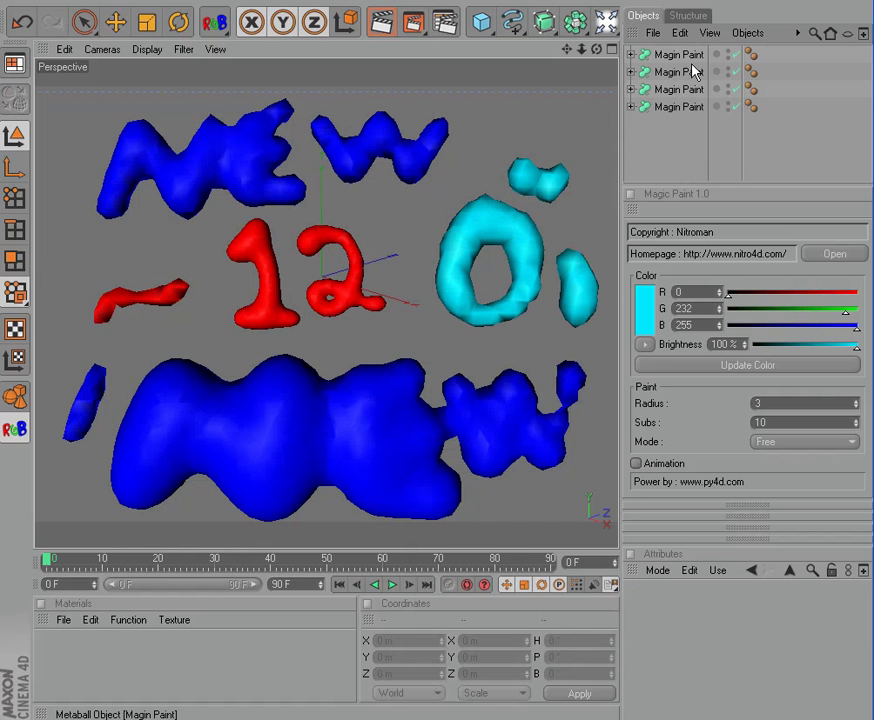
click(695, 70)
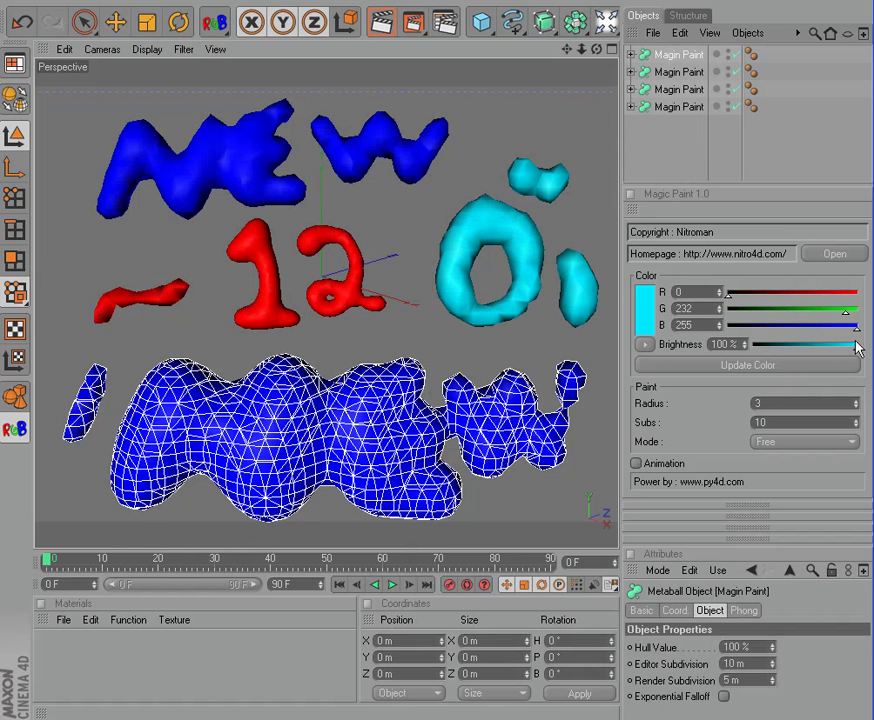
drag(845, 311, 786, 308)
click(740, 365)
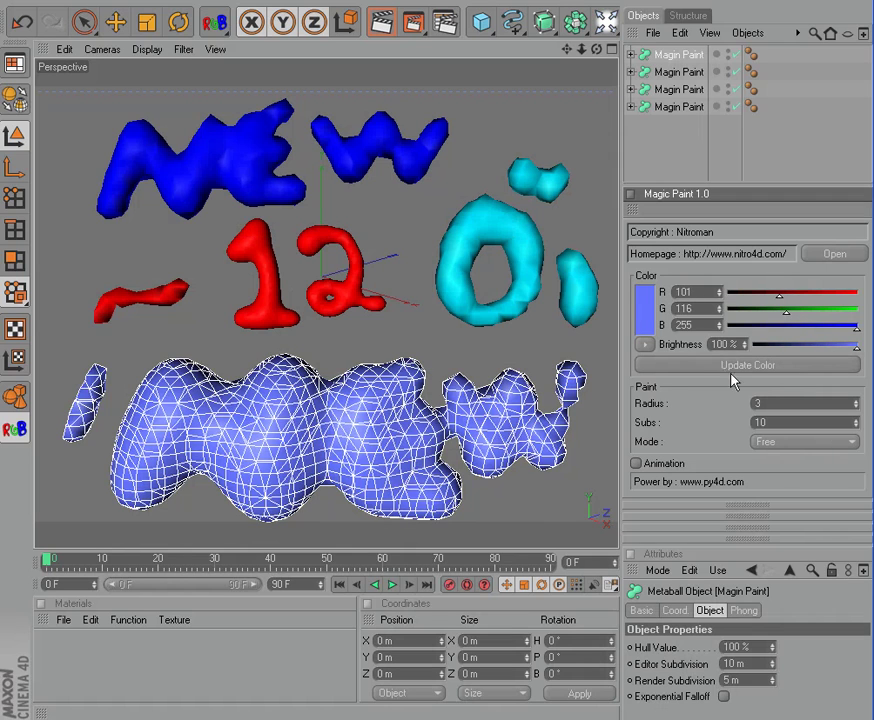
Recolour the red 12 and its dash light cyan
click(663, 89)
drag(786, 308, 845, 310)
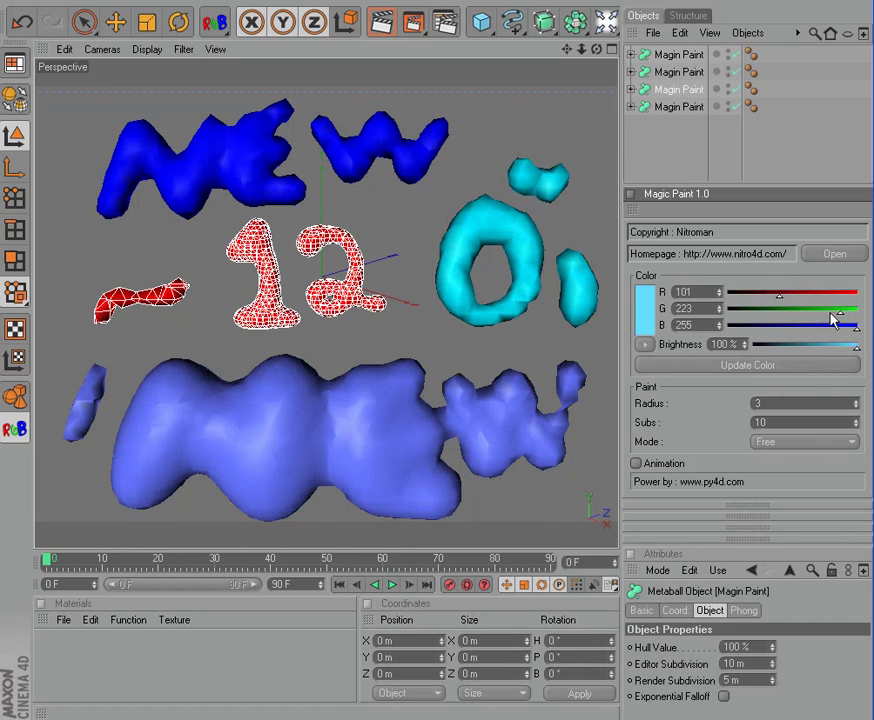
click(780, 367)
click(355, 201)
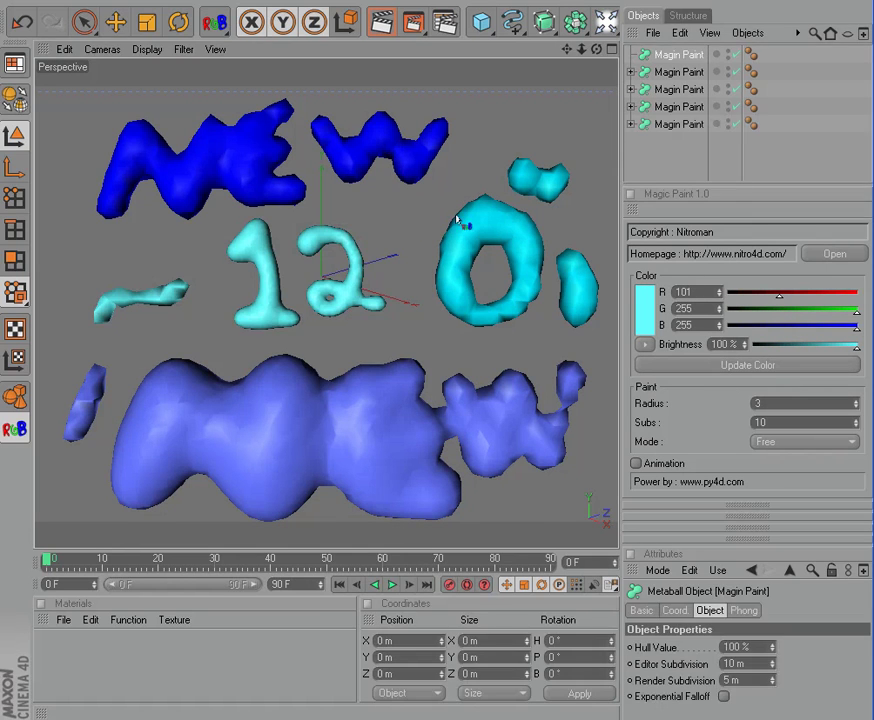
Delete all the painted metaball objects, leaving the scene empty
click(663, 55)
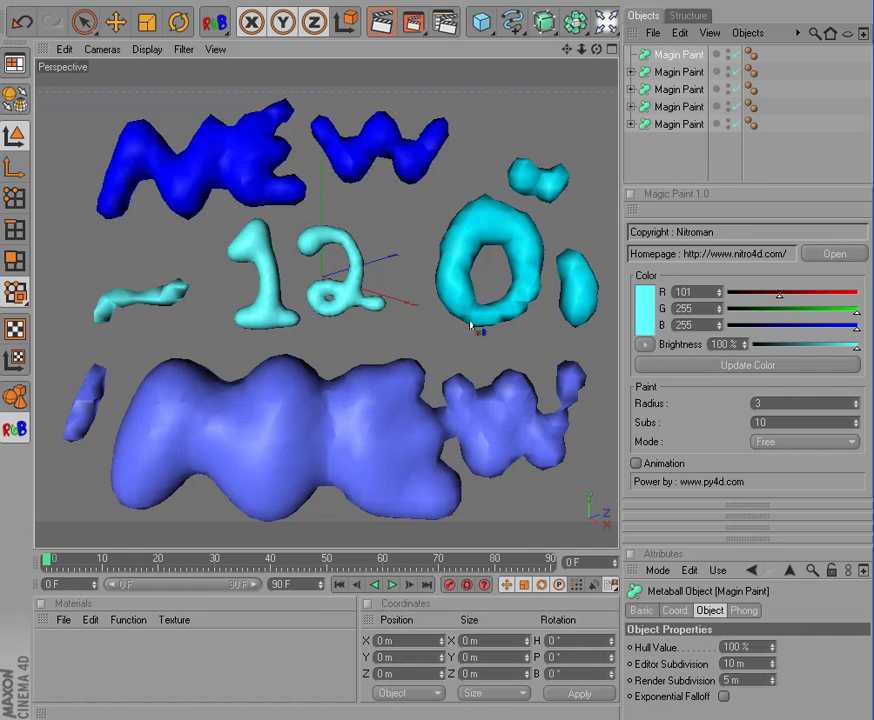
key(Delete)
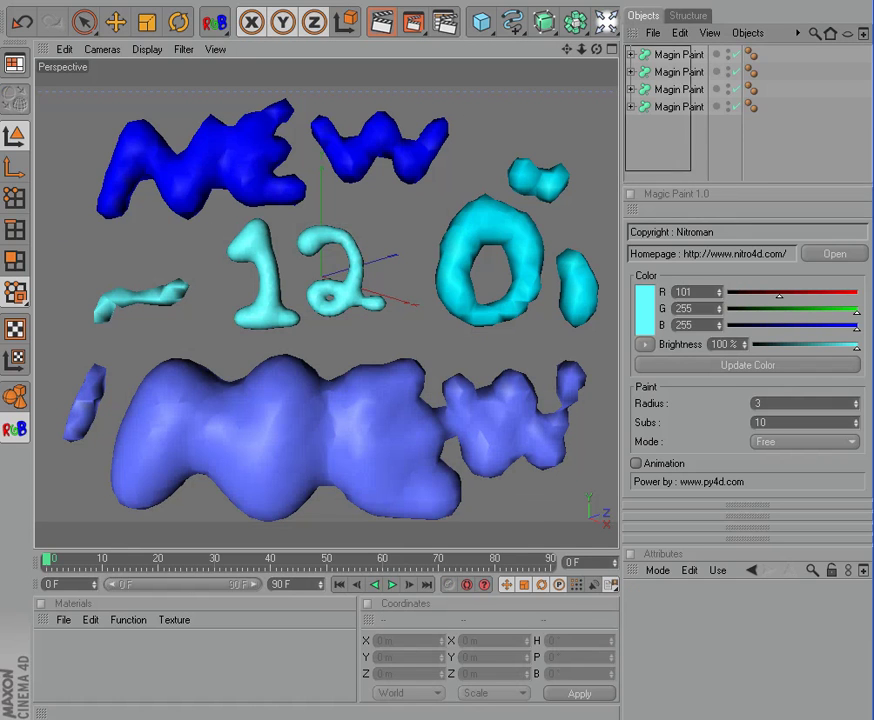
key(ctrl+a)
key(Delete)
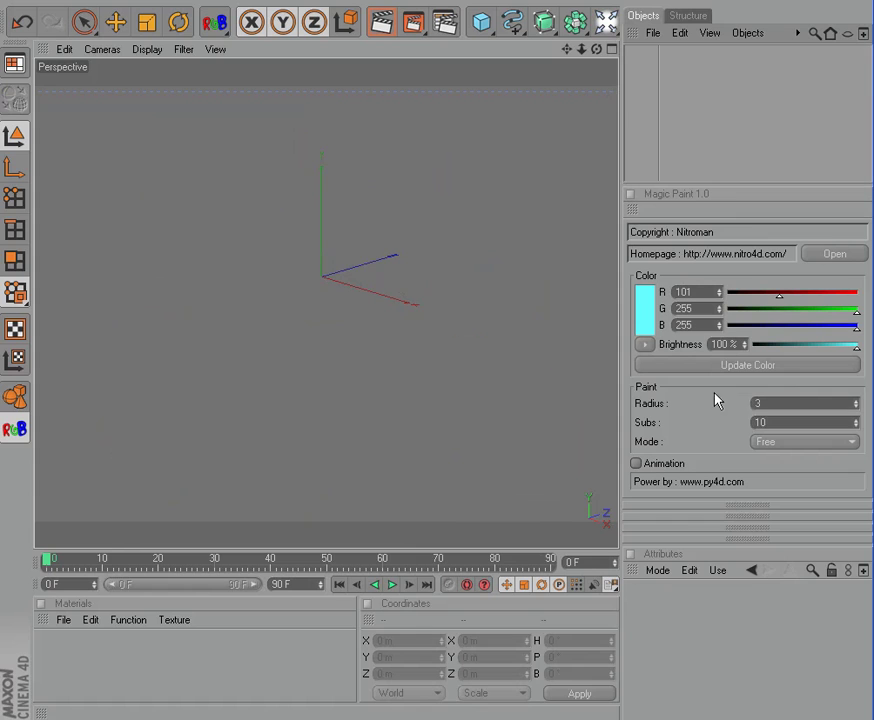
Paint a cyan test stroke on the left, then a second stroke at radius 5
mouse_move(98, 162)
mouse_down()
mouse_move(78, 382)
mouse_move(60, 420)
mouse_up()
double_click(777, 404)
text(5)
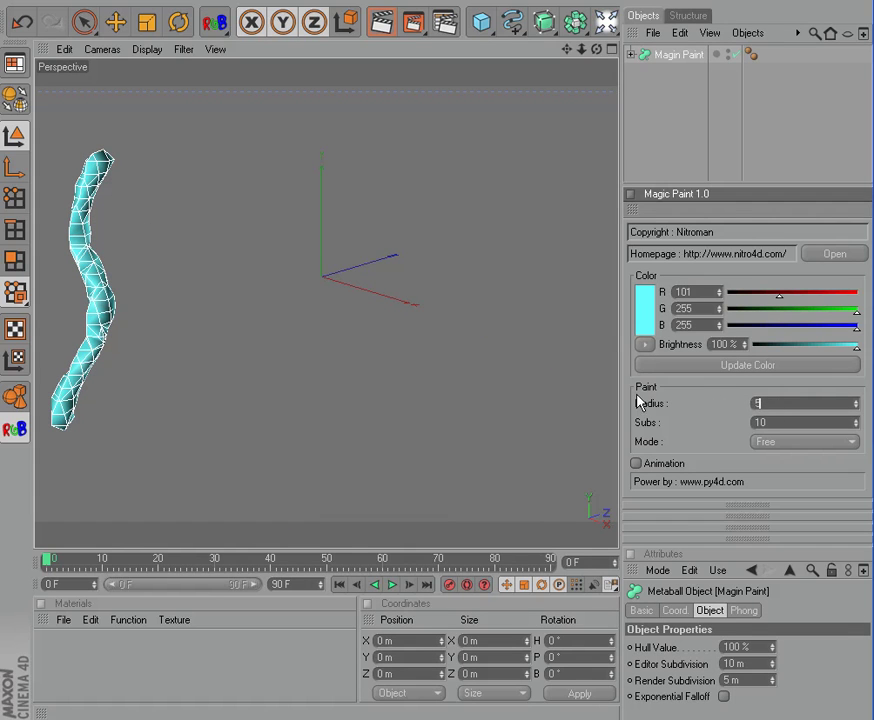
drag(188, 152, 185, 404)
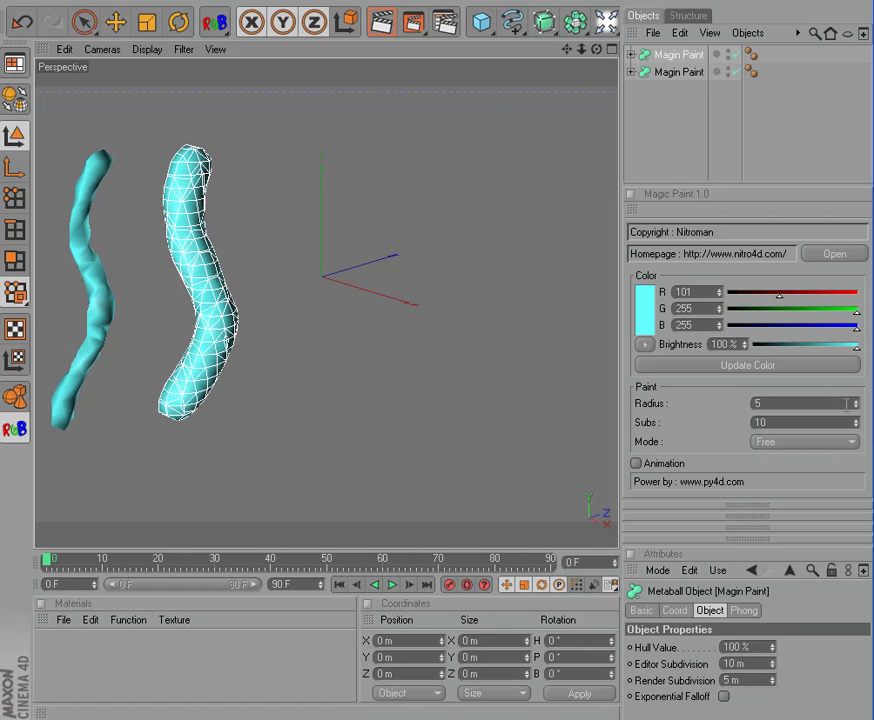
Paint a thicker third stroke at radius 10, then delete all three test strokes
double_click(805, 403)
text(1)
mouse_move(358, 145)
mouse_down()
mouse_move(308, 447)
mouse_move(290, 462)
mouse_up()
key(ctrl+a)
key(Delete)
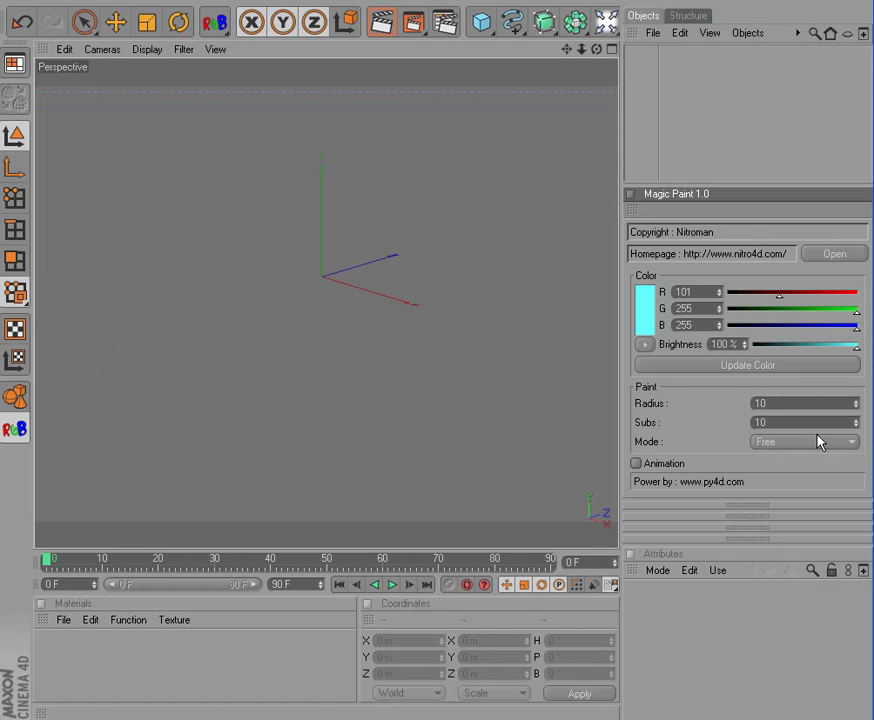
Set the brush radius to 4 and paint a coarse cyan stroke down the left side
double_click(779, 403)
text(4)
text(4)
mouse_move(72, 183)
mouse_down()
mouse_move(111, 275)
mouse_move(127, 361)
mouse_up()
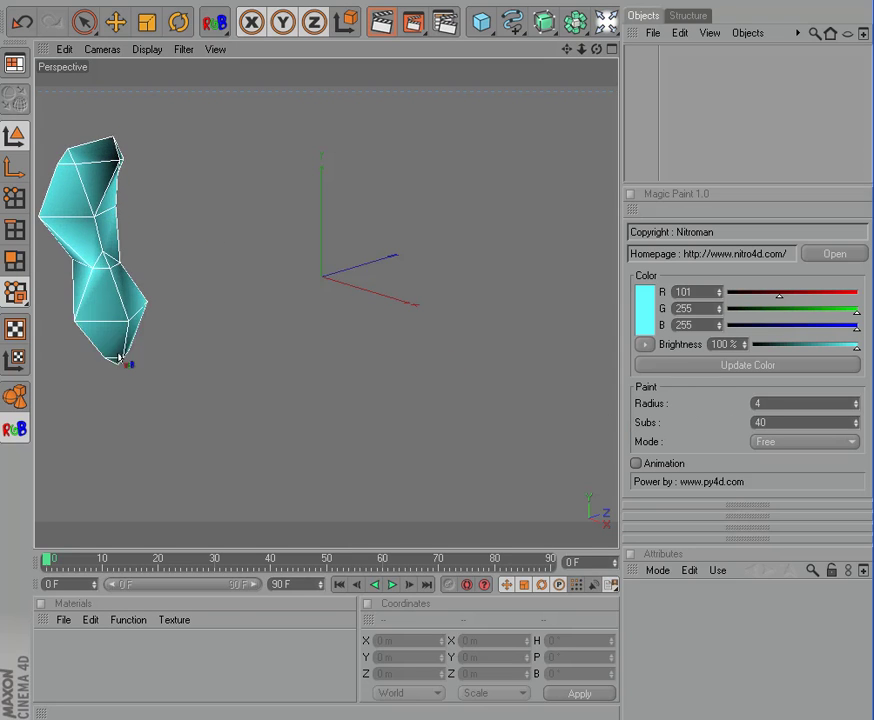
Paint two middle strokes at Subs 4, then a smoother centre stroke at Subs 20
double_click(797, 422)
text(4)
mouse_move(247, 156)
mouse_down()
mouse_move(215, 236)
mouse_move(212, 280)
mouse_up()
drag(222, 372, 208, 425)
double_click(797, 422)
text(20)
mouse_move(378, 153)
mouse_down()
mouse_move(350, 195)
mouse_move(318, 345)
mouse_move(332, 455)
mouse_move(325, 465)
mouse_up()
Try Subs 1100, then paint an S-shaped stroke right of centre at Subs 10
double_click(797, 422)
text(110)
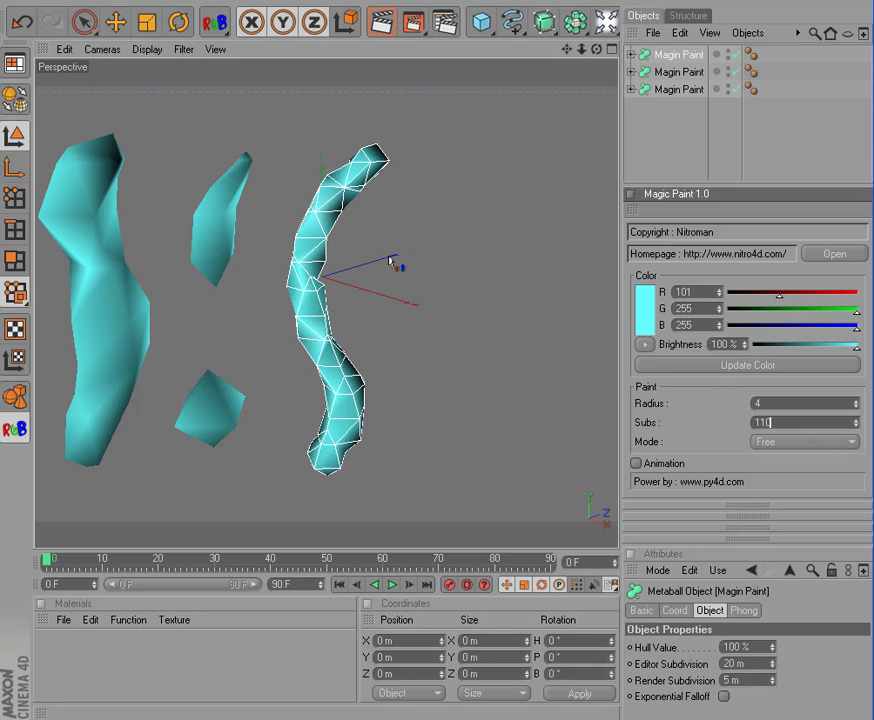
click(455, 177)
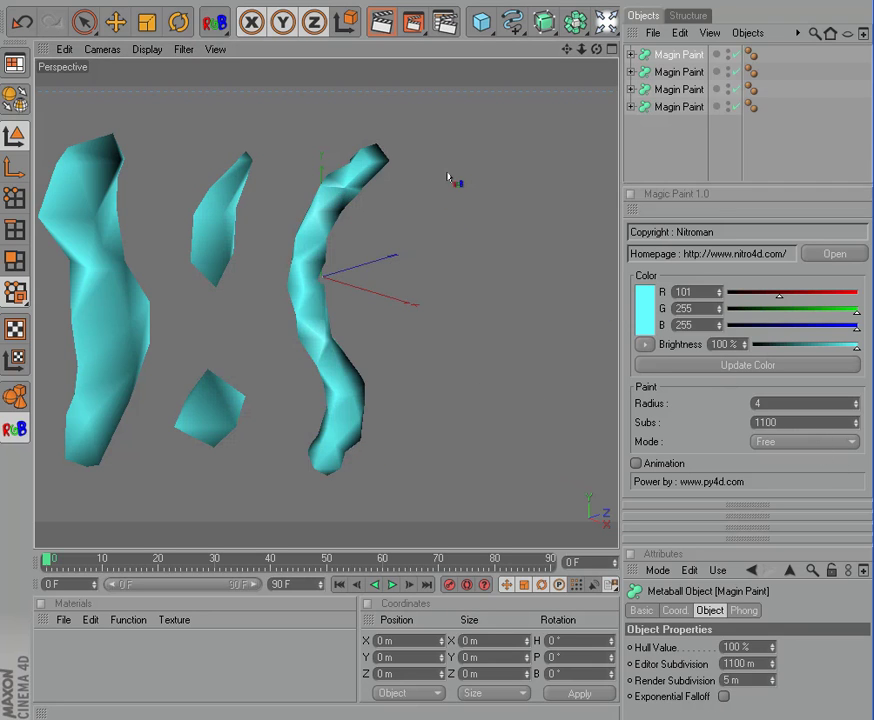
double_click(805, 422)
text(10)
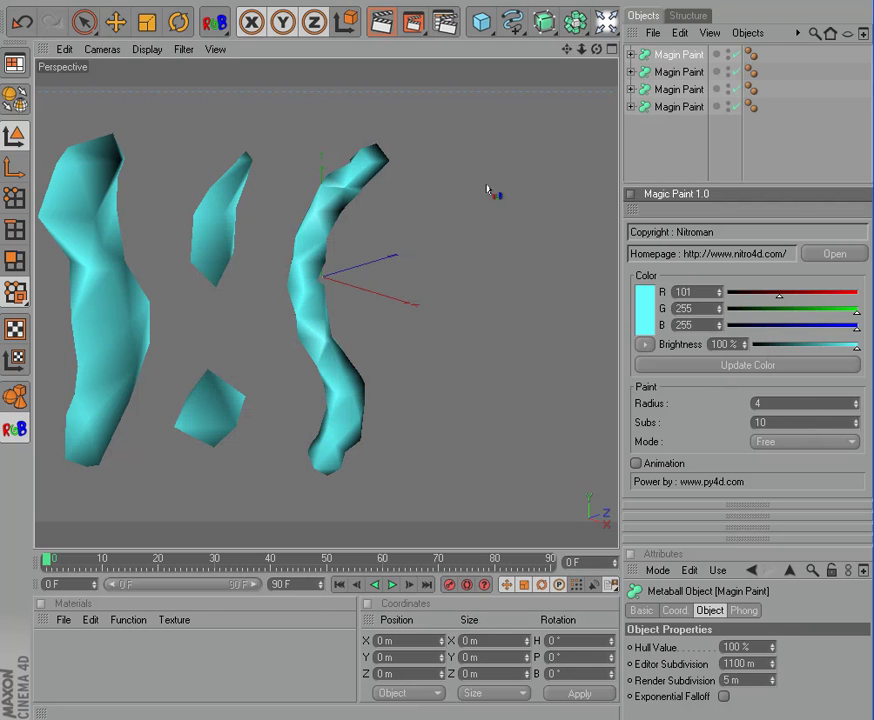
drag(484, 186, 410, 430)
Paint a smoother stroke on the right and a long top stroke at Subs 2, then select all seven
mouse_move(530, 255)
mouse_down()
mouse_move(532, 300)
mouse_move(492, 447)
mouse_up()
text(2)
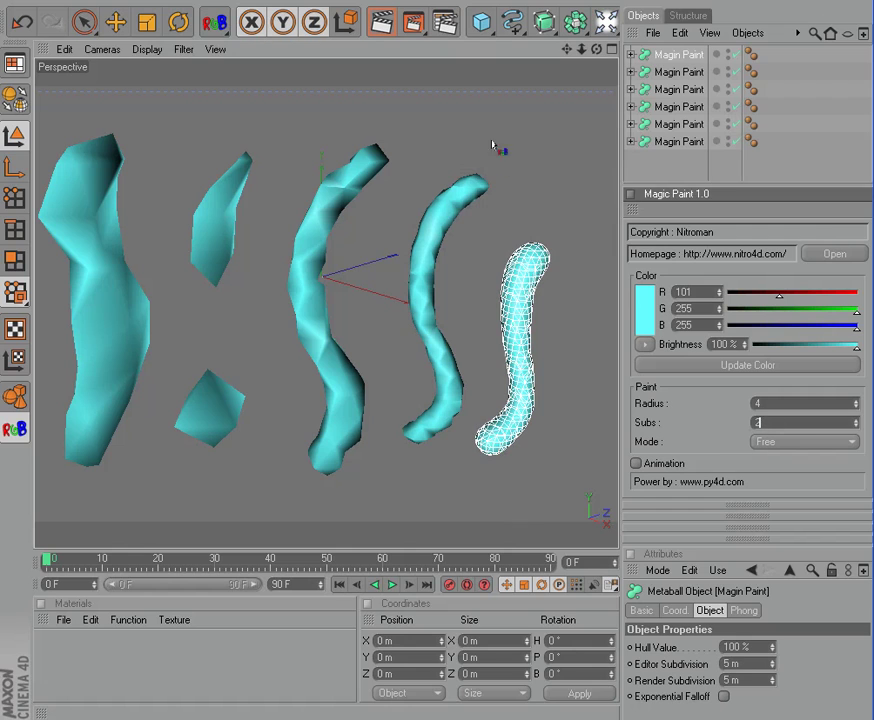
mouse_move(240, 130)
mouse_down()
mouse_move(376, 125)
mouse_move(503, 140)
mouse_move(545, 130)
mouse_up()
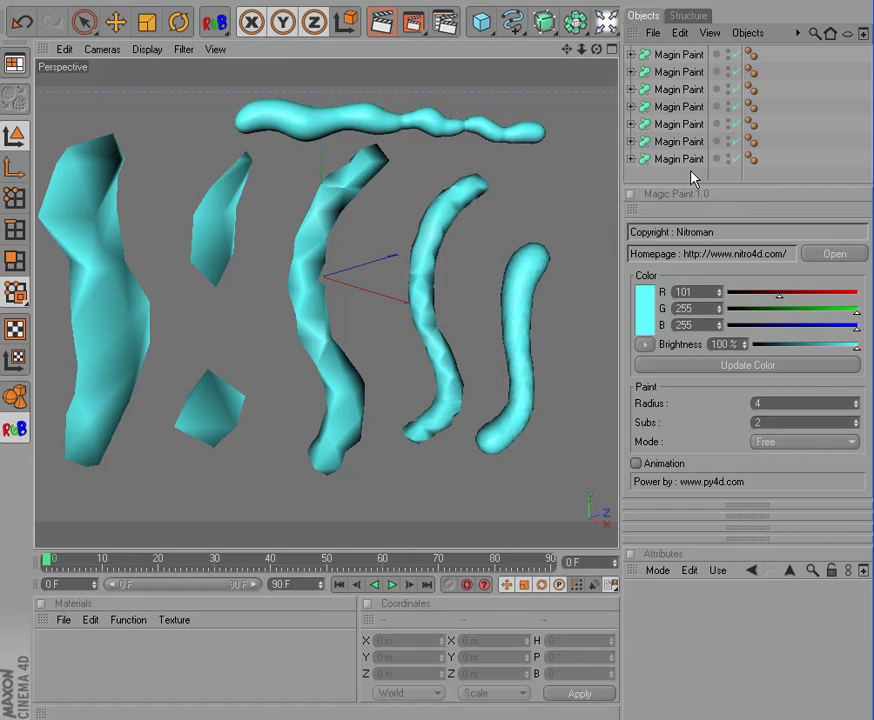
key(ctrl+a)
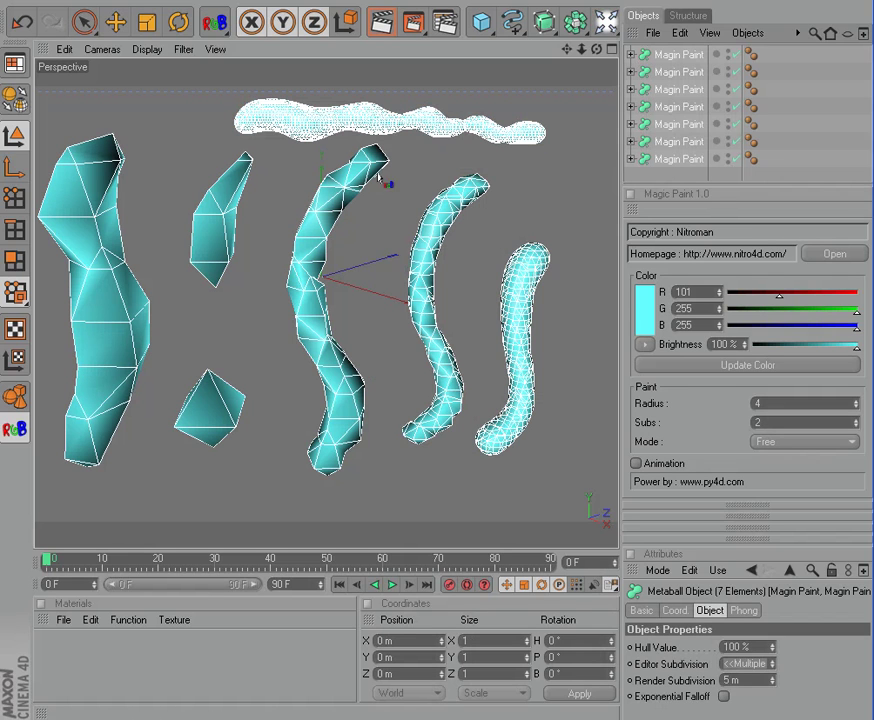
Delete the seven test strokes and set Magic Paint to Snap ZY mode with radius 40
key(Delete)
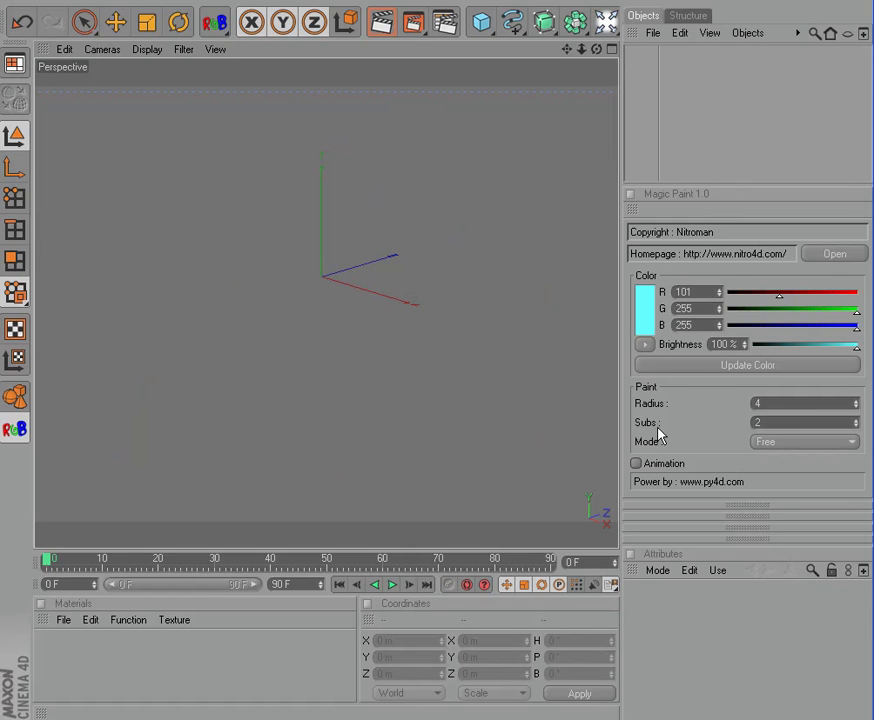
click(790, 442)
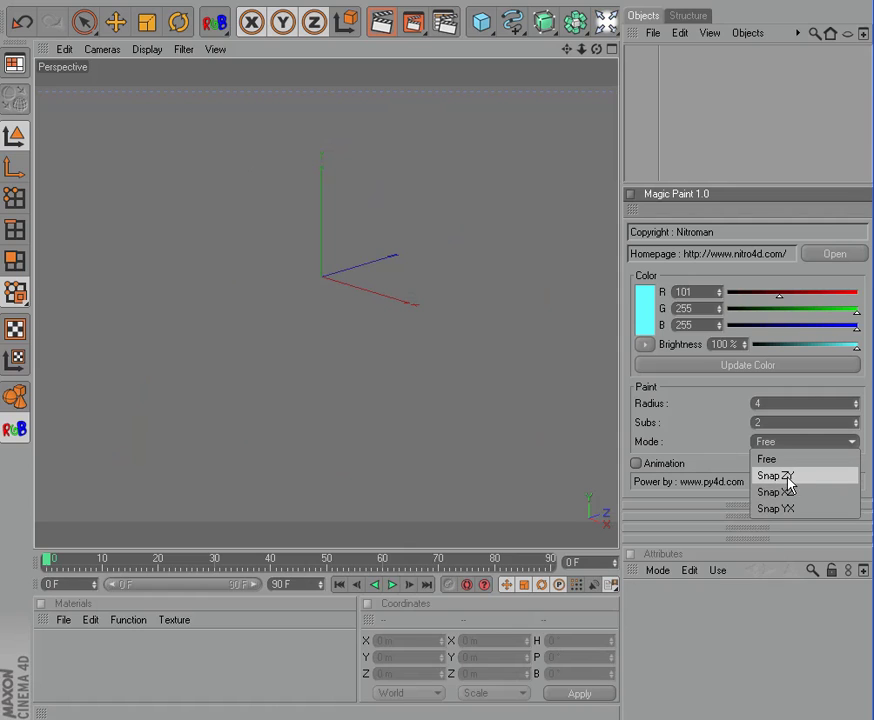
click(786, 478)
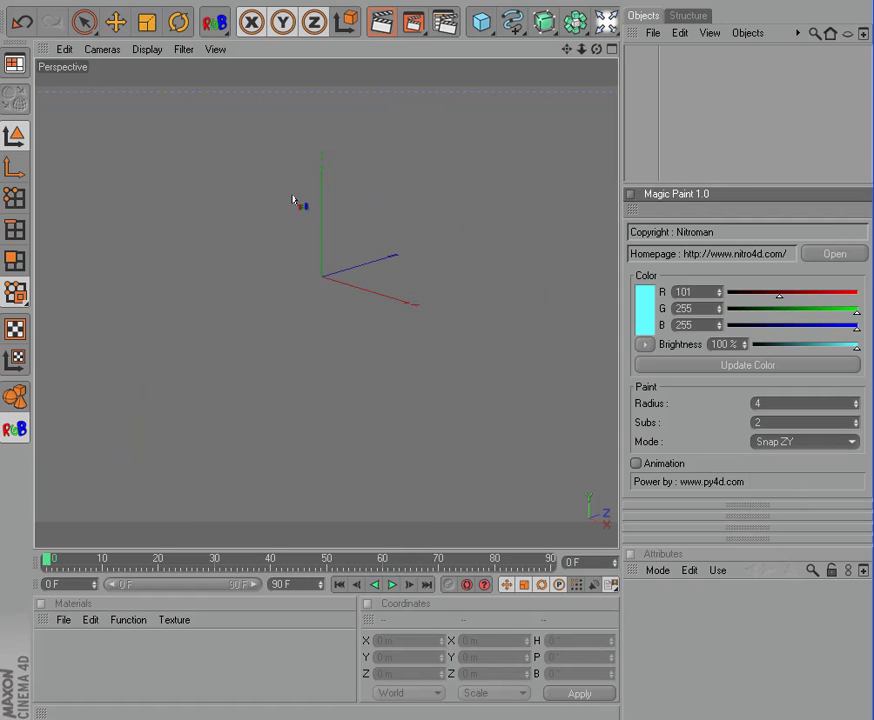
click(801, 405)
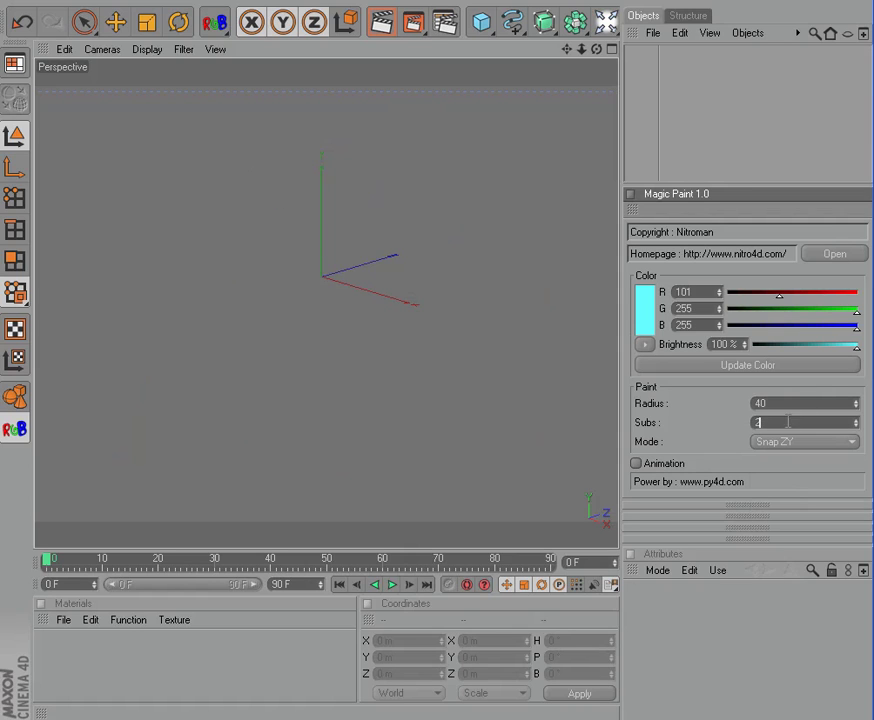
text(30)
Paint a thick loop and two small blobs, orbit to inspect, then delete the metaball
mouse_move(257, 186)
mouse_down()
mouse_move(470, 385)
mouse_move(420, 200)
mouse_move(380, 195)
mouse_up()
alt+drag(520, 190, 548, 185)
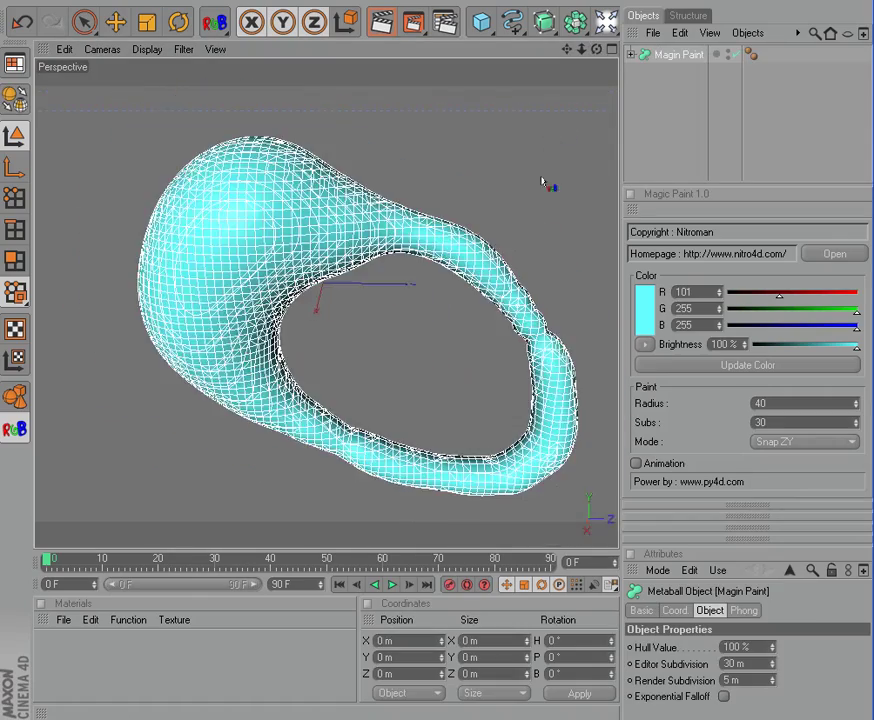
scroll(503, 193, down, 3)
mouse_move(186, 414)
mouse_down()
mouse_move(164, 451)
mouse_move(140, 455)
mouse_up()
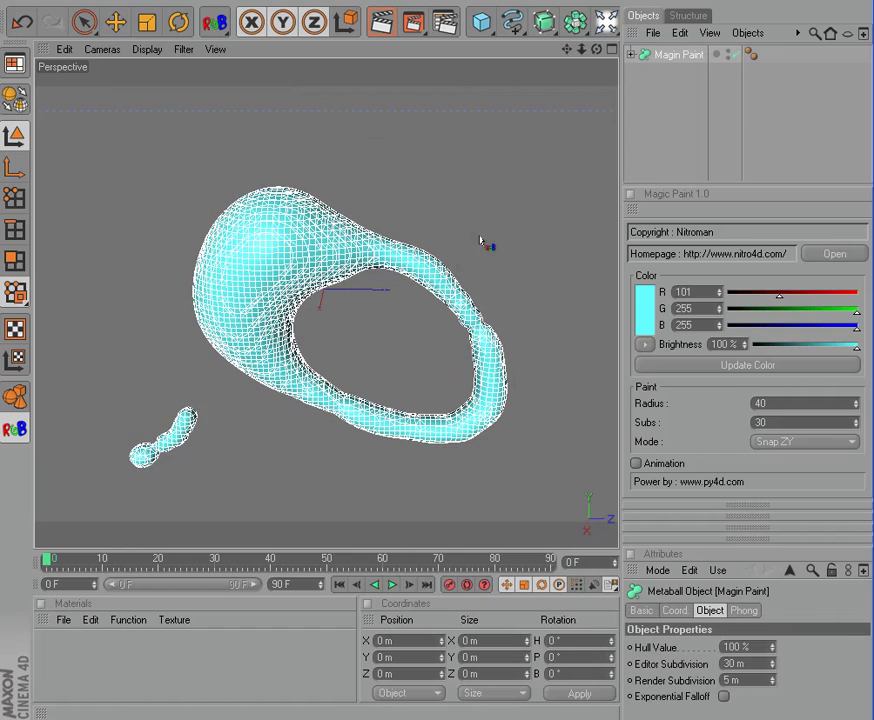
drag(465, 240, 483, 212)
drag(597, 52, 685, 70)
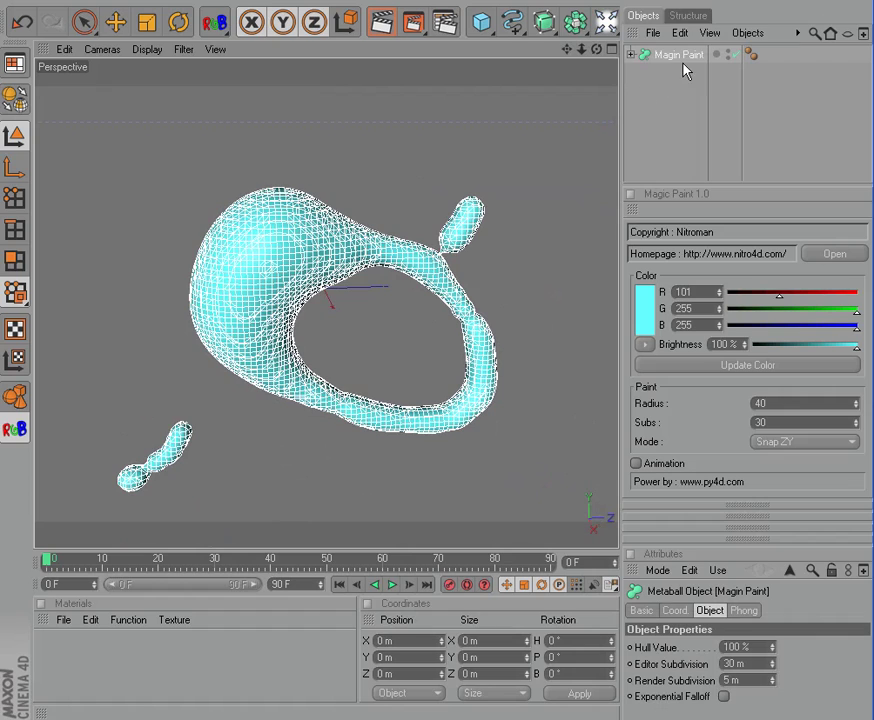
key(Delete)
Switch to Snap XZ mode, paint a thick D-shaped stroke, orbit to check it, then delete it
click(757, 442)
click(770, 491)
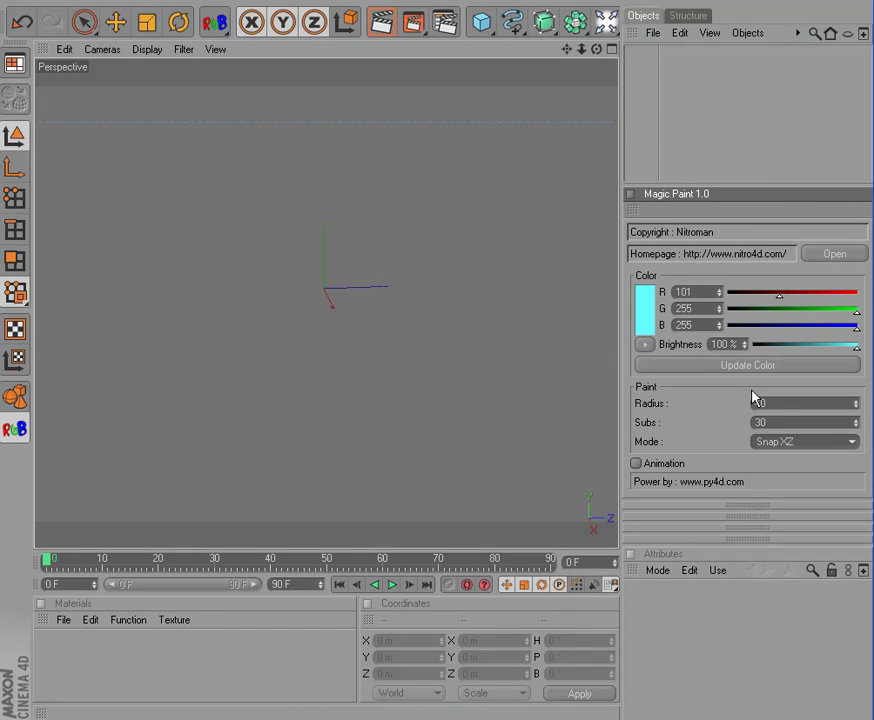
drag(590, 52, 594, 52)
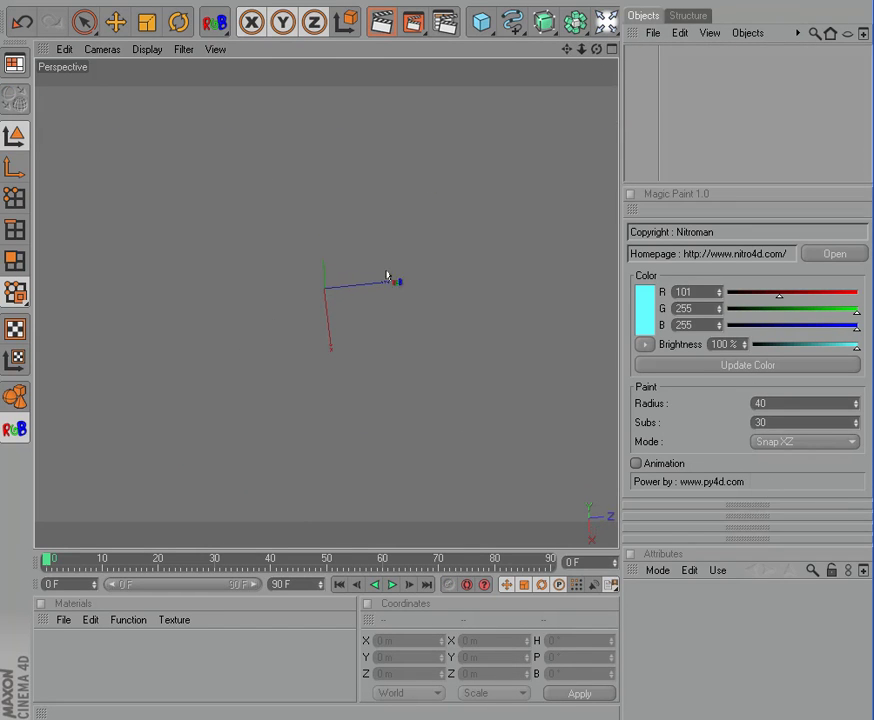
mouse_move(174, 264)
mouse_down()
mouse_move(189, 408)
mouse_move(210, 214)
mouse_move(307, 291)
mouse_move(254, 428)
mouse_move(200, 440)
mouse_up()
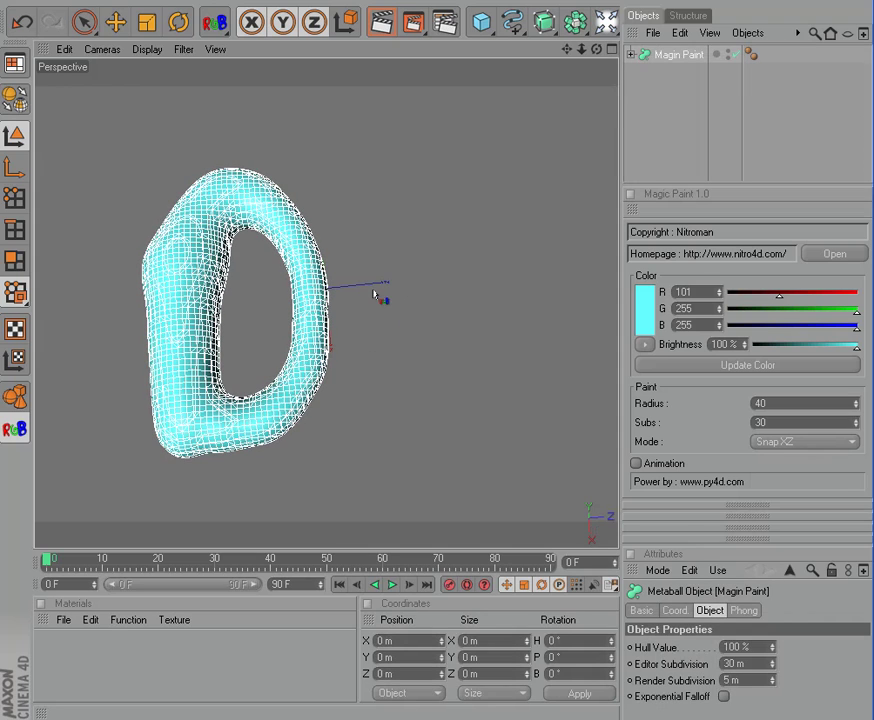
drag(597, 49, 633, 57)
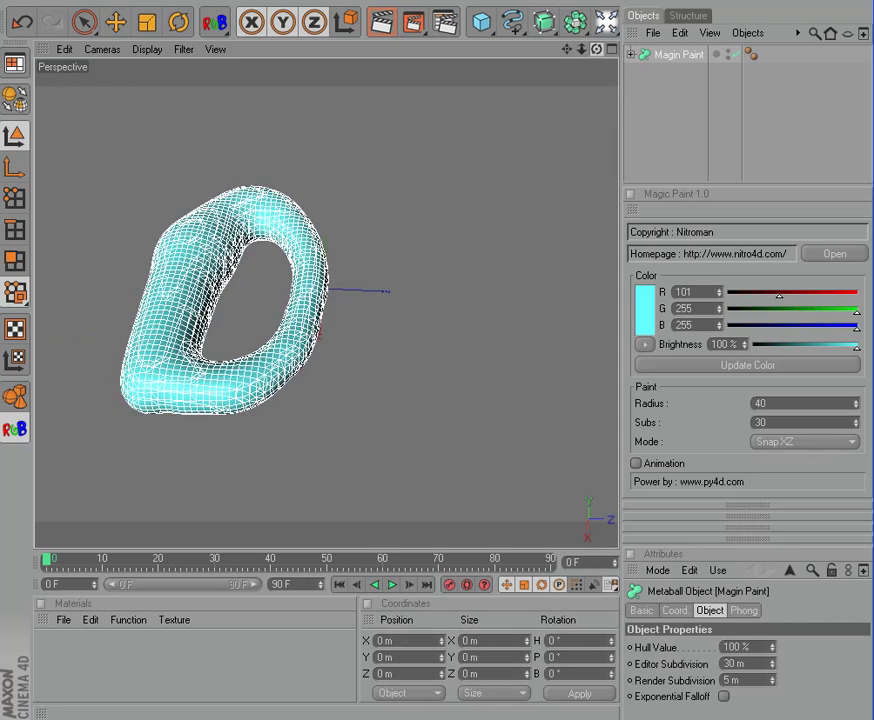
key(Delete)
click(805, 441)
Paint a large cyan metaball loop around the origin snapped to the YX plane, undoing a stray sphere
click(771, 507)
click(238, 218)
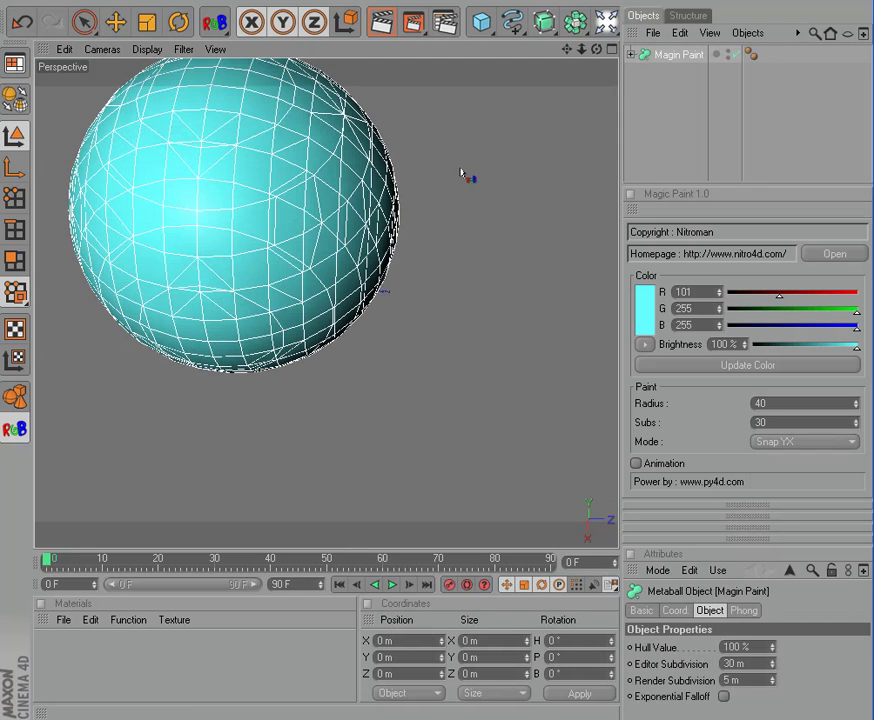
key(ctrl+z)
click(212, 185)
mouse_move(212, 185)
mouse_down()
mouse_move(255, 382)
mouse_move(322, 195)
mouse_move(287, 182)
mouse_up()
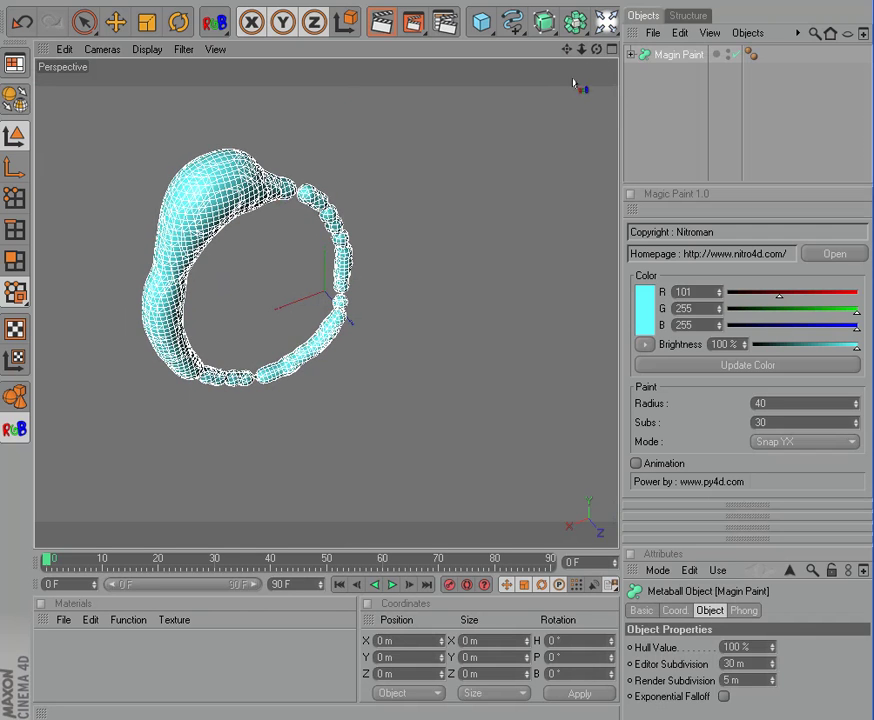
Paint a second loop across the first with snapping set to the ZY plane
alt+drag(388, 355, 420, 353)
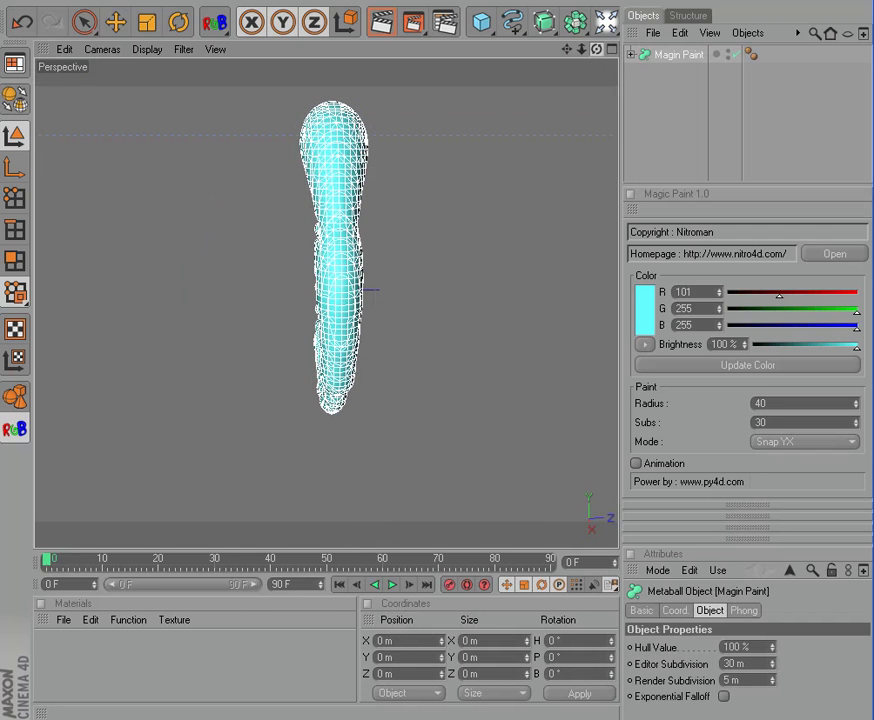
click(805, 441)
click(785, 474)
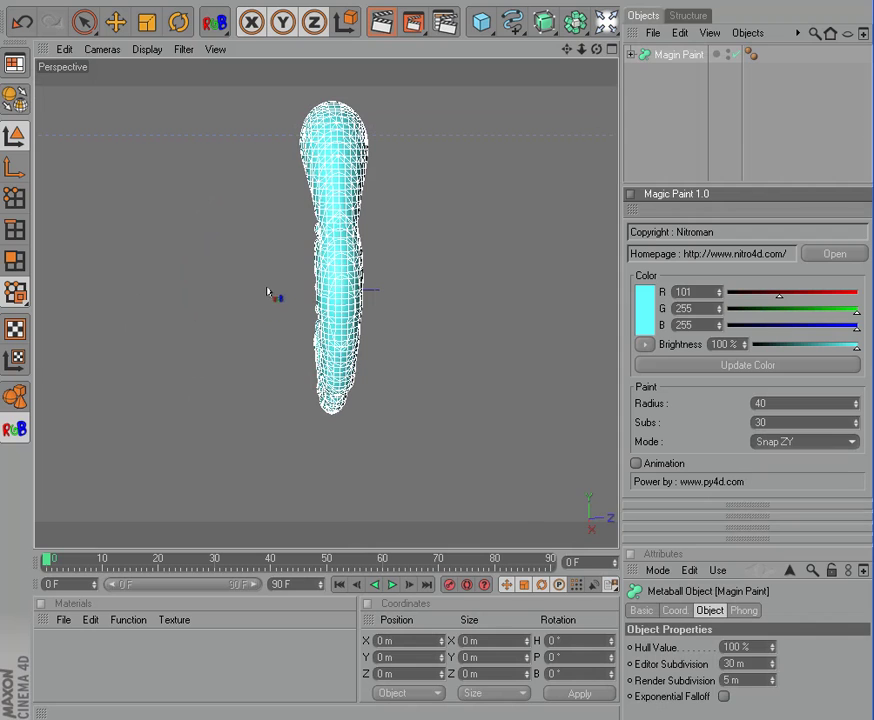
mouse_move(262, 290)
mouse_down()
mouse_move(384, 289)
mouse_move(254, 355)
mouse_move(385, 350)
mouse_up()
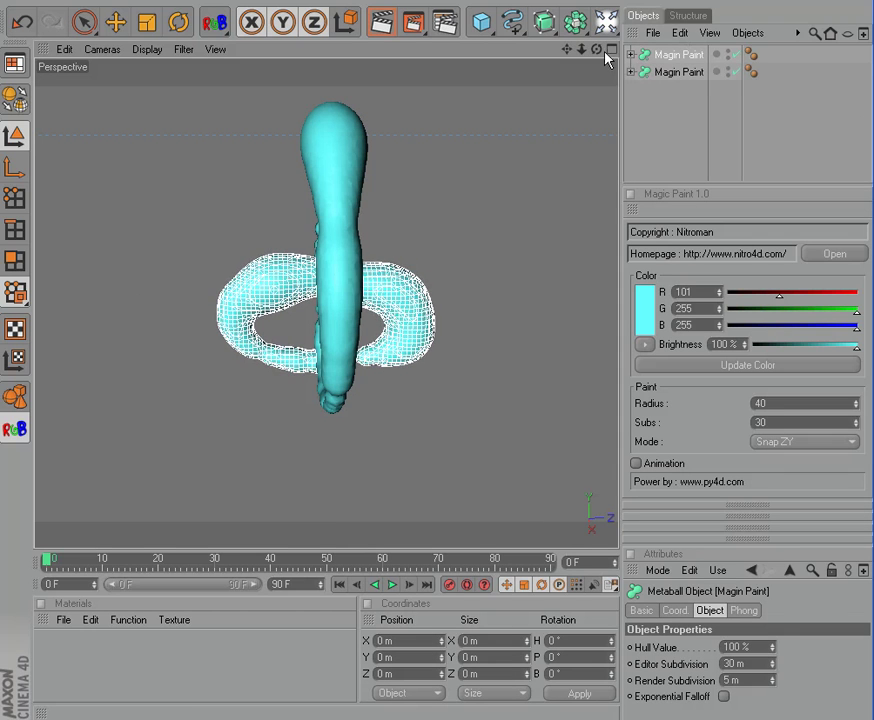
drag(598, 49, 650, 55)
Paint a third, curled stroke with snapping set to the XZ plane
alt+drag(393, 358, 388, 354)
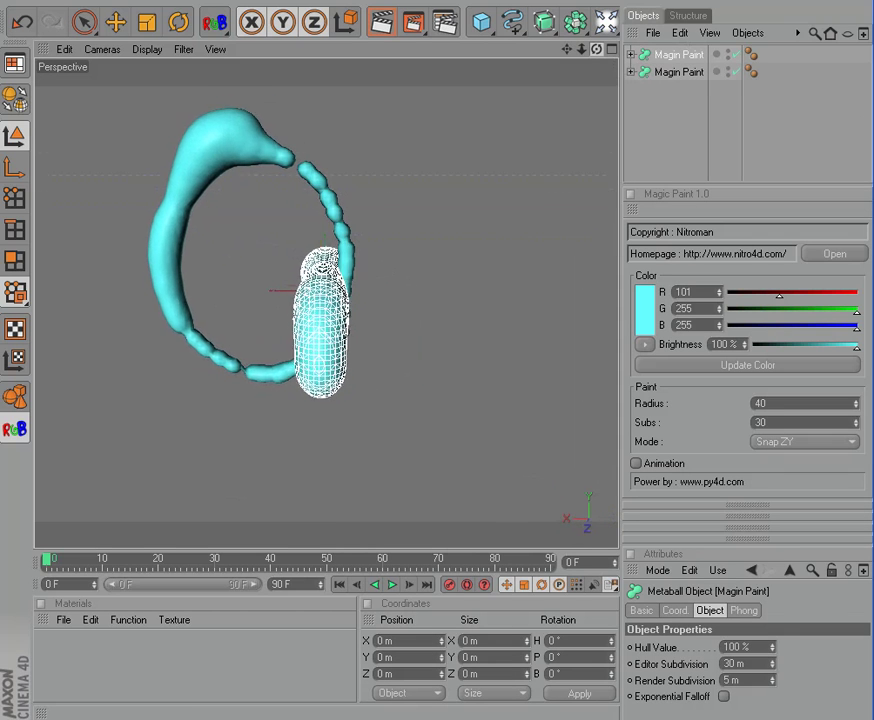
click(763, 445)
click(770, 493)
mouse_move(240, 293)
mouse_down()
mouse_move(200, 360)
mouse_move(283, 323)
mouse_up()
Orbit to inspect the three strokes, then select and delete all painted metaball objects
drag(597, 49, 680, 60)
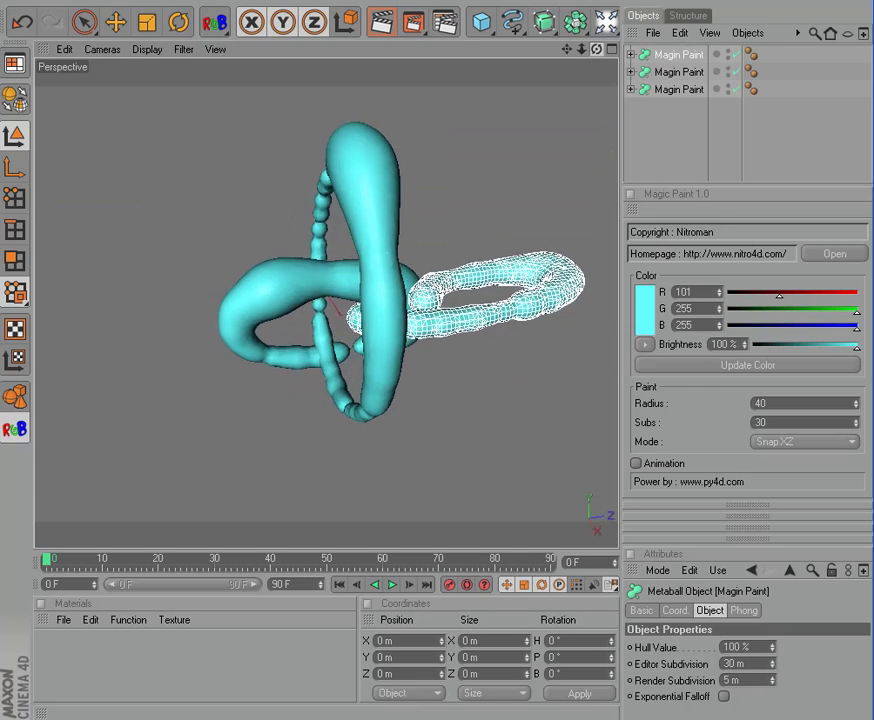
alt+drag(388, 355, 137, 107)
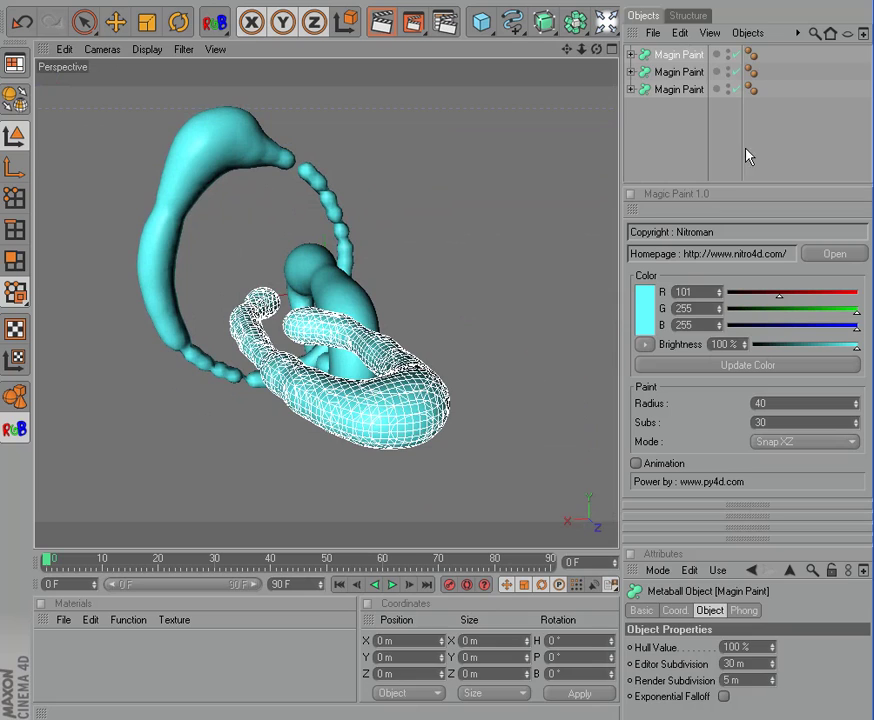
drag(737, 165, 650, 60)
key(Delete)
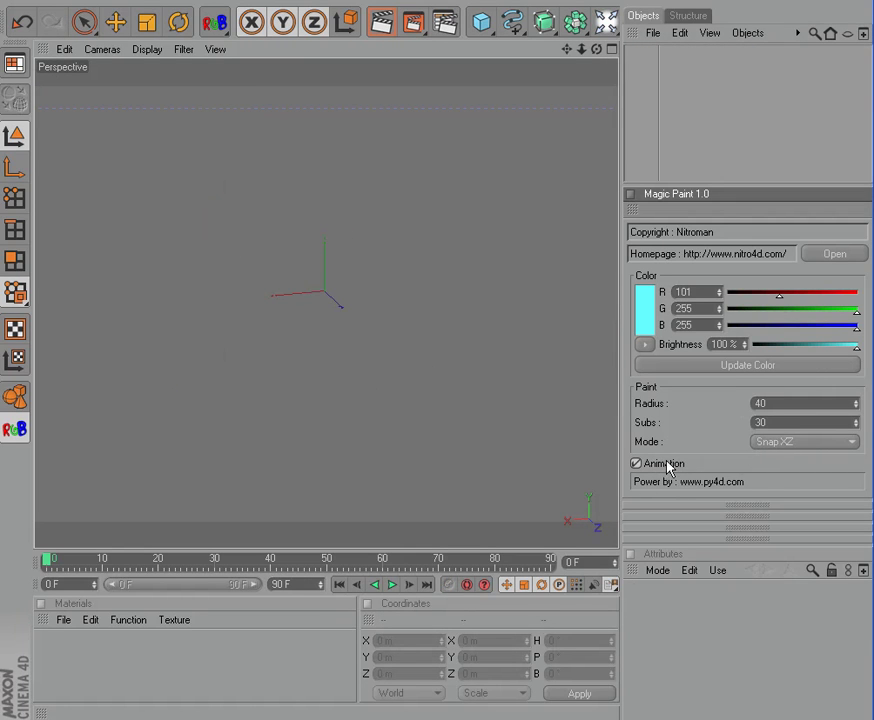
Enable Magic Paint's Animation option, set Mode to Free and Radius to 5, and make the colour blue
click(660, 463)
click(766, 442)
click(766, 460)
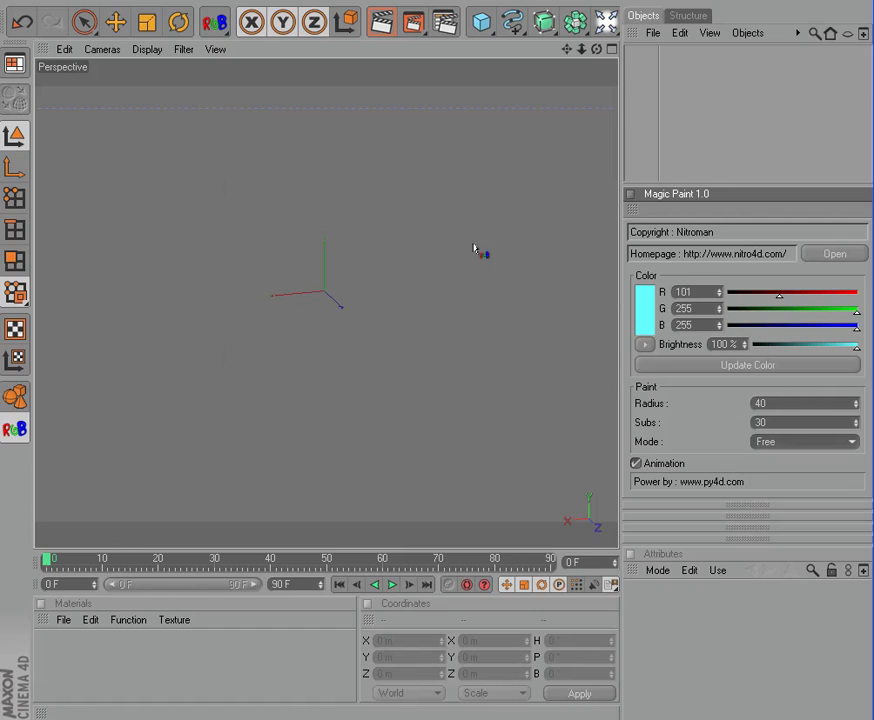
double_click(799, 404)
text(5)
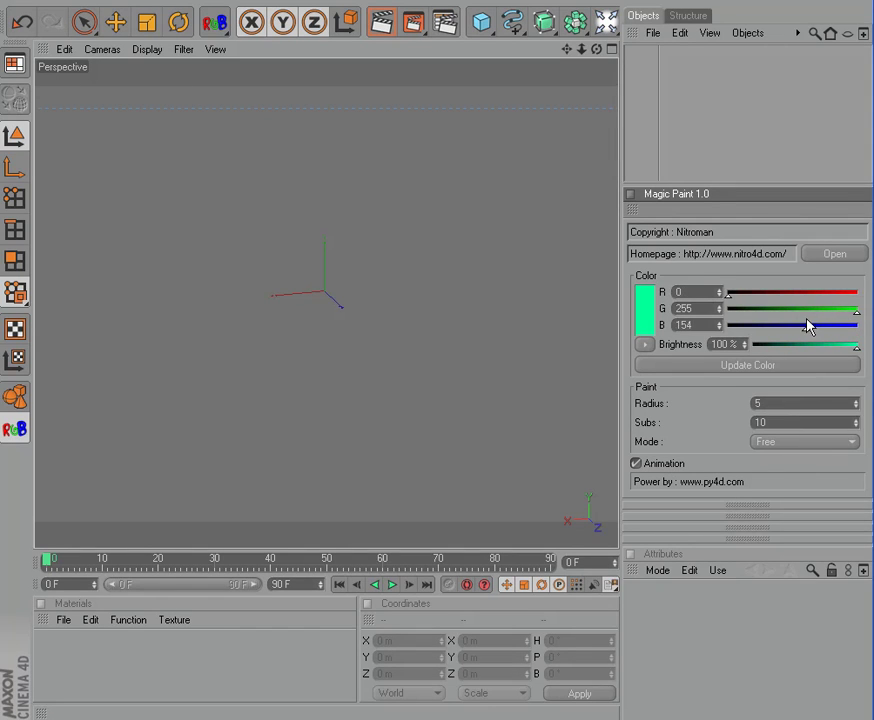
drag(808, 324, 730, 322)
Paint a blue C, start playback, switch the colour to red, and paint a 4 beside it
mouse_move(166, 212)
mouse_down()
mouse_move(120, 424)
mouse_move(213, 426)
mouse_up()
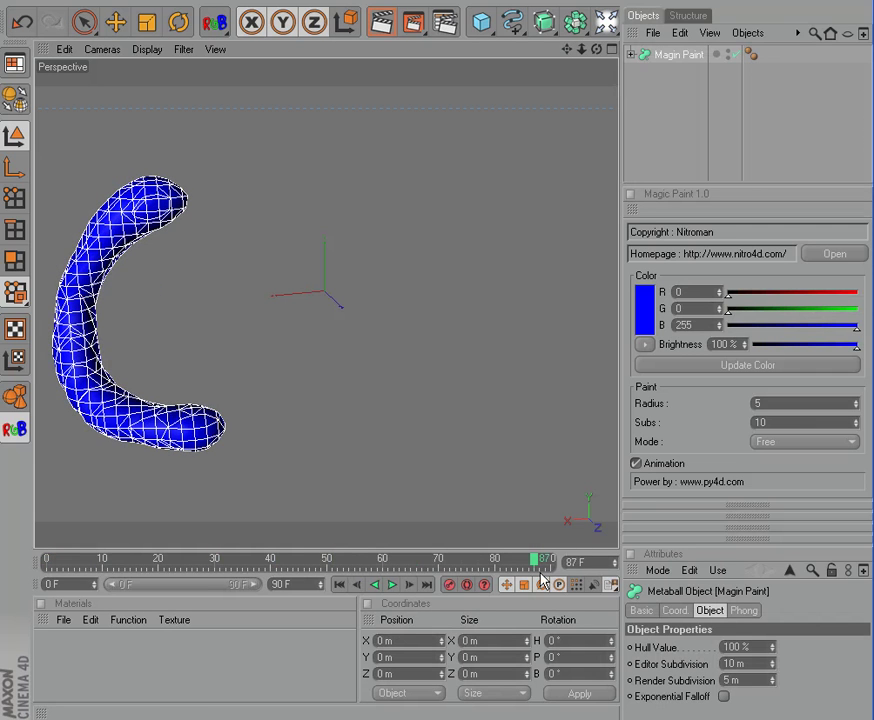
click(392, 584)
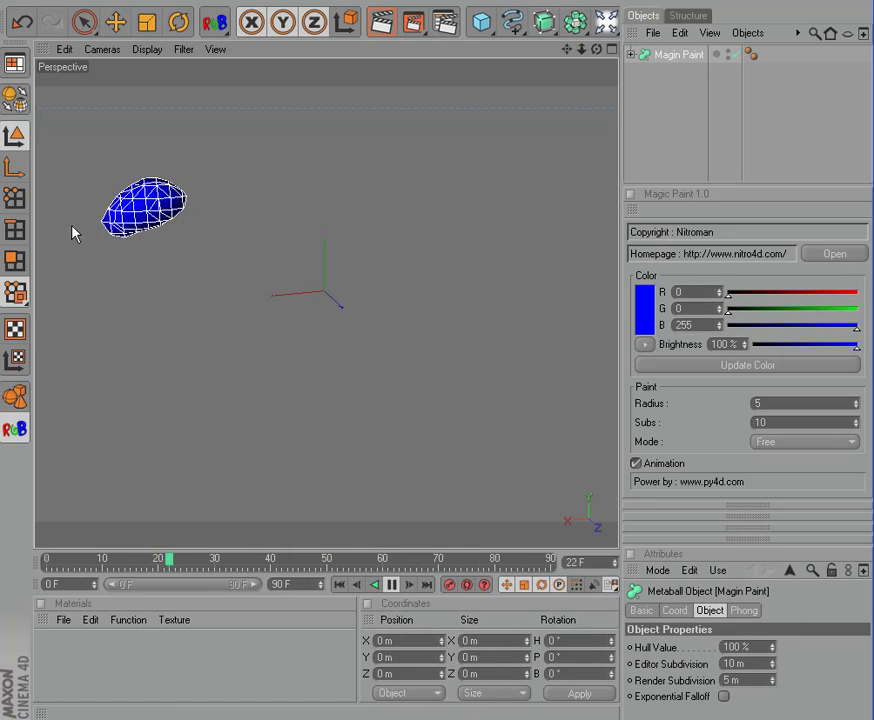
click(855, 293)
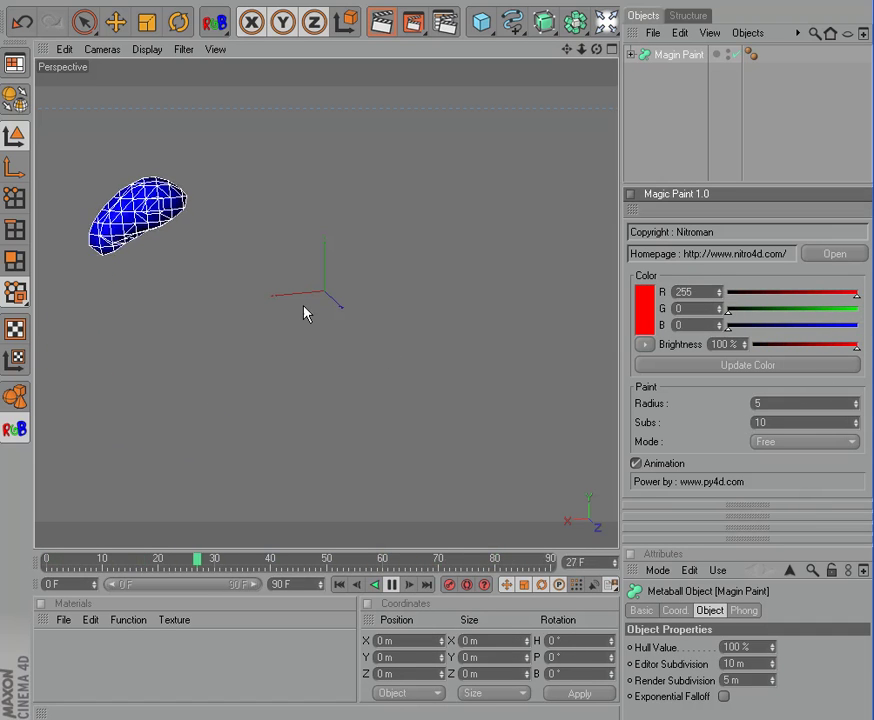
mouse_move(251, 229)
mouse_down()
mouse_move(363, 287)
mouse_move(363, 428)
mouse_up()
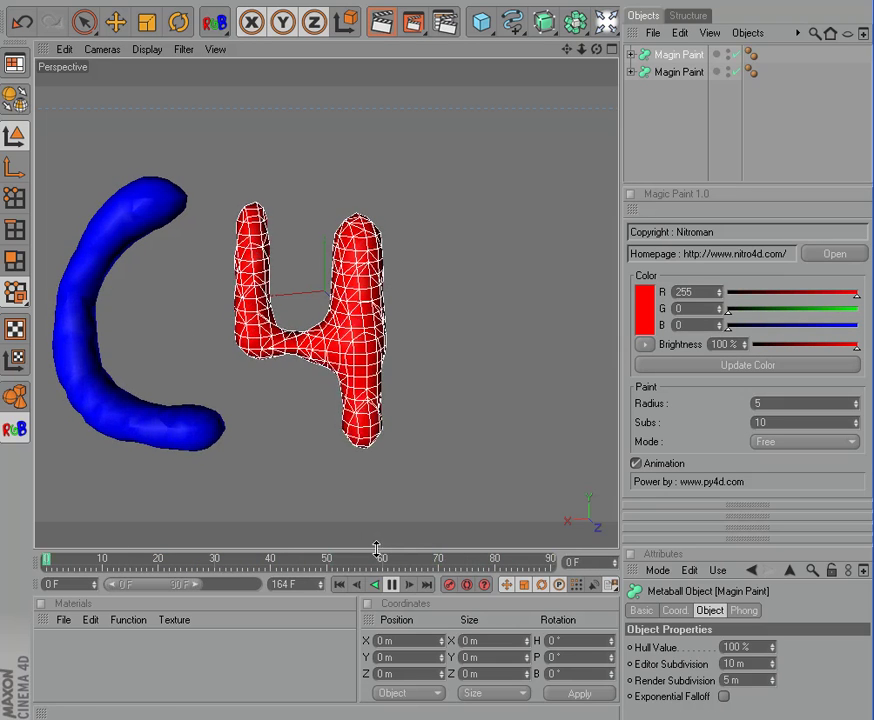
Stop playback, scrub the timeline, and extend the preview range to 164 frames
click(393, 588)
drag(112, 568, 488, 571)
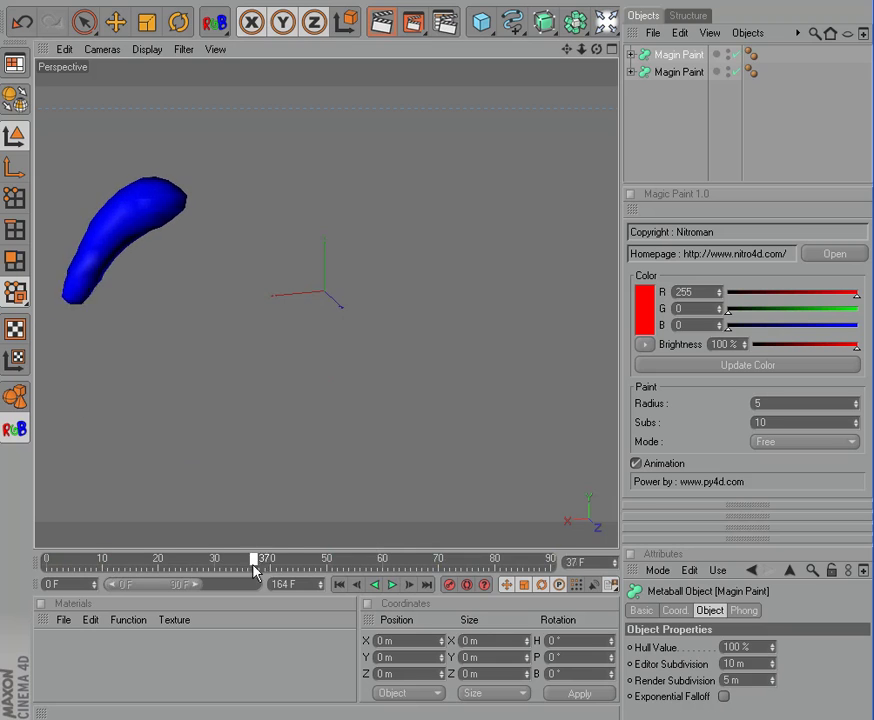
mouse_move(205, 590)
mouse_down()
mouse_move(396, 561)
mouse_move(548, 562)
mouse_up()
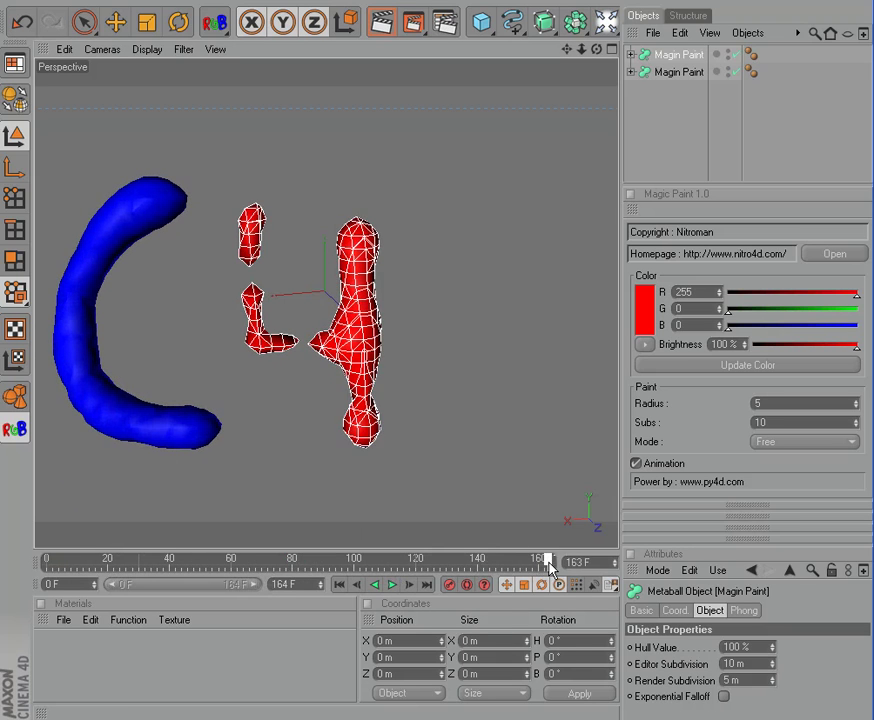
Paint a thick red D to the right of the 4, then return to the animation start
drag(858, 325, 853, 338)
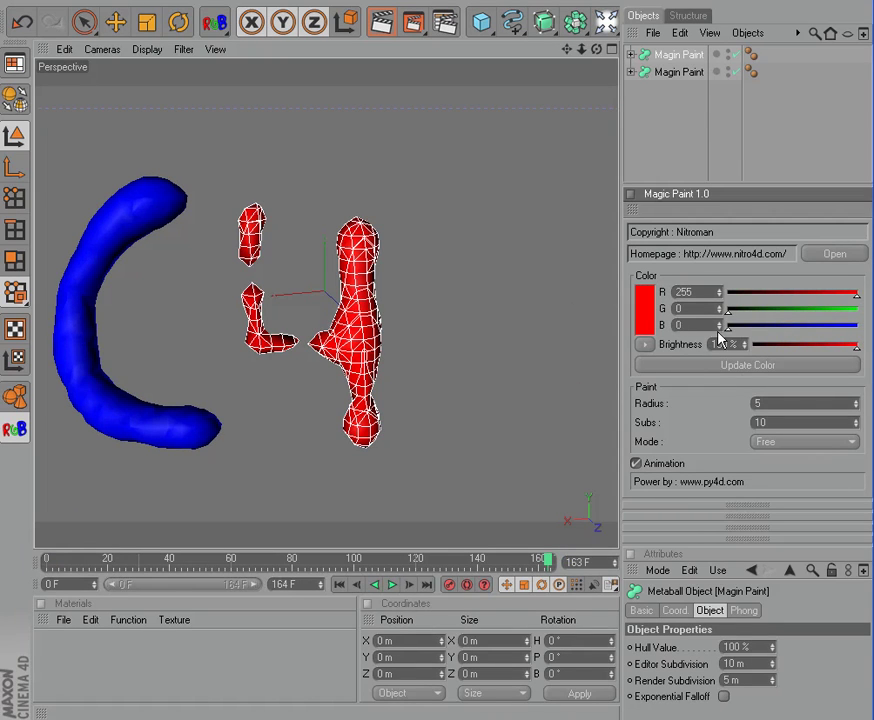
mouse_move(445, 248)
mouse_down()
mouse_move(449, 410)
mouse_move(458, 248)
mouse_move(557, 268)
mouse_move(560, 384)
mouse_move(478, 420)
mouse_up()
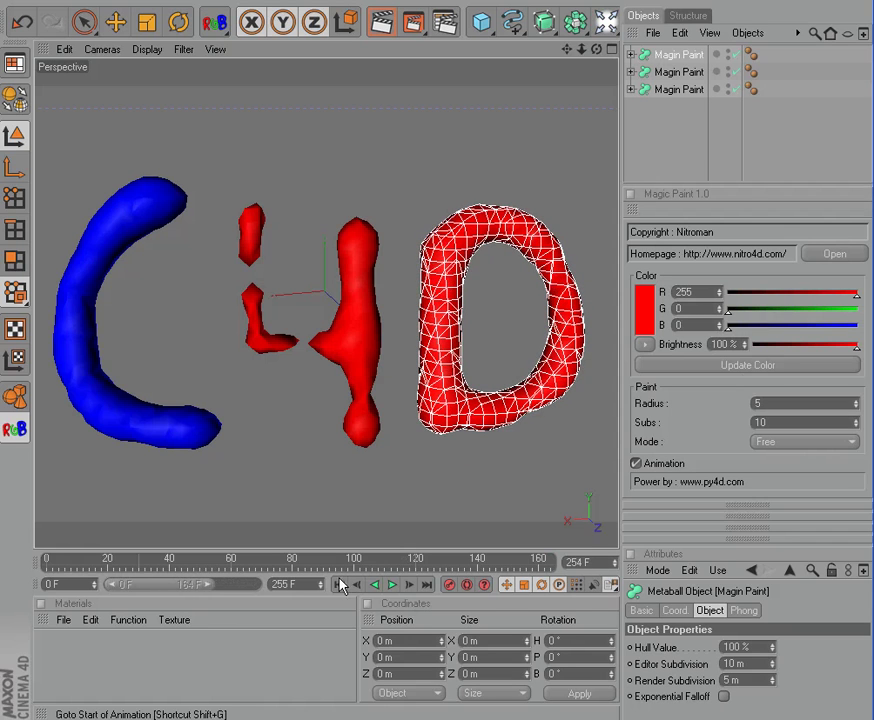
click(340, 582)
Paint wavy yellow strokes above and below 'C4D' and lengthen the animation to 276 frames
click(645, 305)
click(628, 231)
click(618, 377)
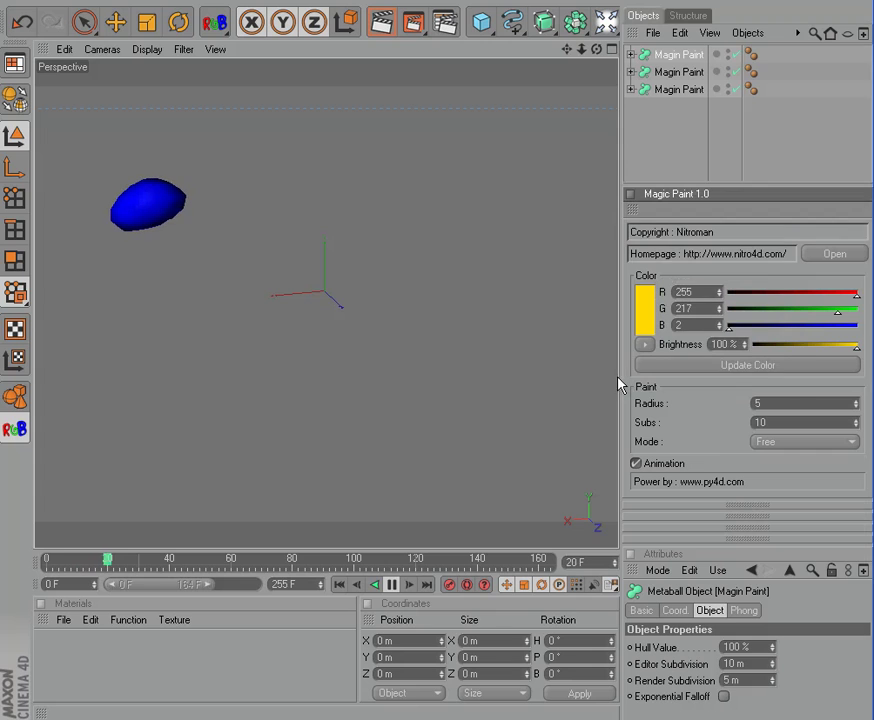
mouse_move(55, 125)
mouse_down()
mouse_move(86, 121)
mouse_move(166, 146)
mouse_move(293, 133)
mouse_move(405, 158)
mouse_move(523, 127)
mouse_move(604, 130)
mouse_up()
mouse_move(133, 507)
mouse_down()
mouse_move(480, 521)
mouse_move(628, 491)
mouse_up()
mouse_move(476, 526)
mouse_down()
mouse_move(265, 503)
mouse_move(60, 511)
mouse_up()
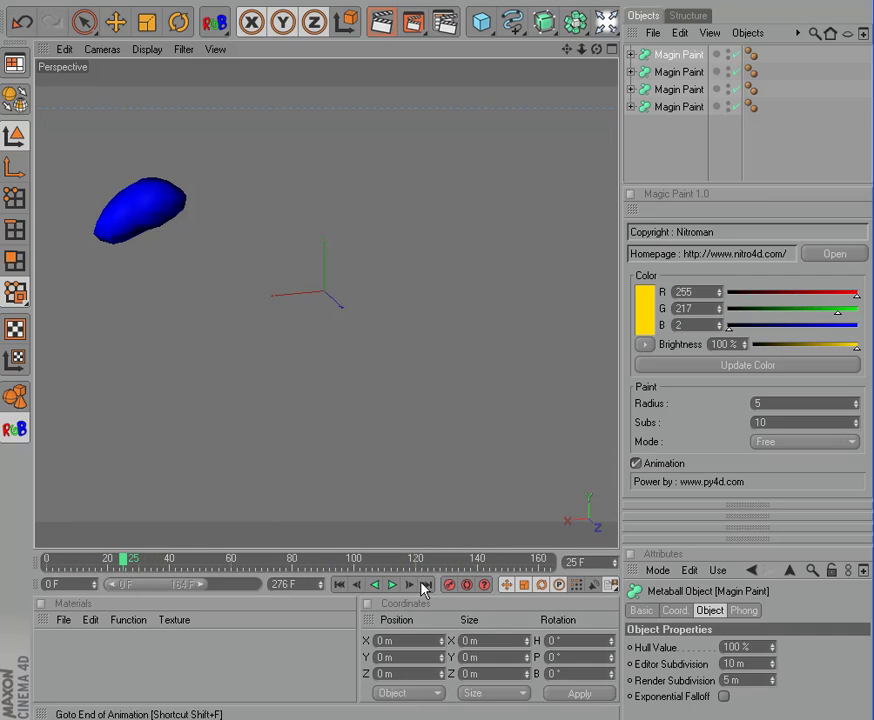
drag(208, 591, 258, 585)
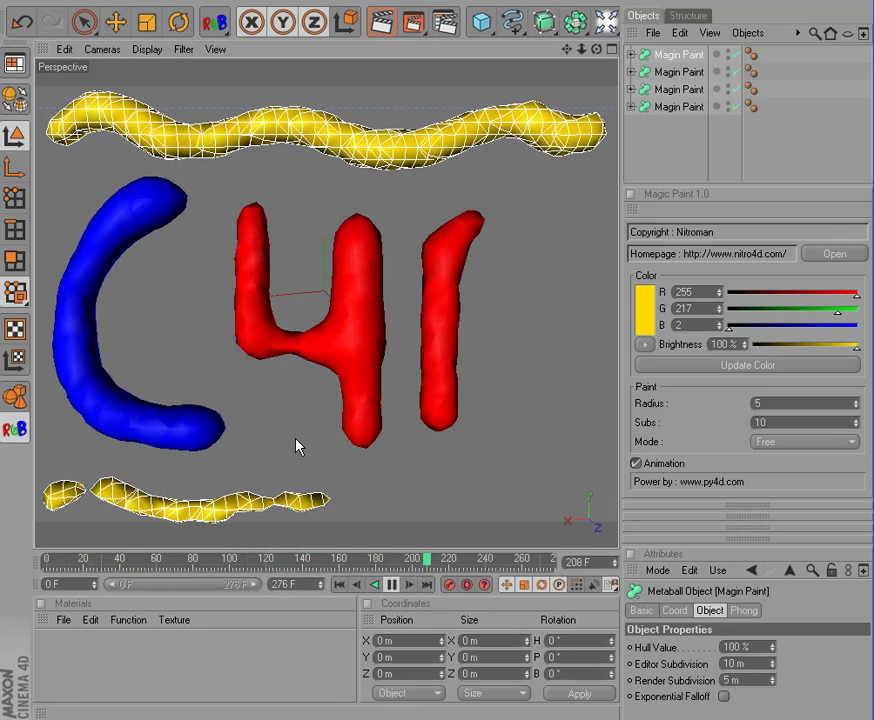
click(398, 588)
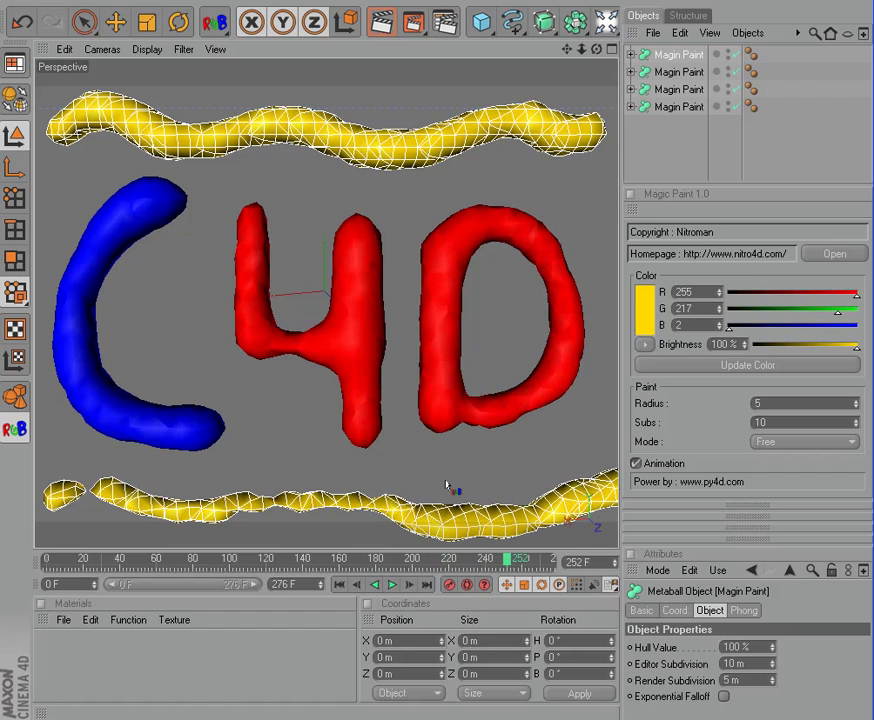